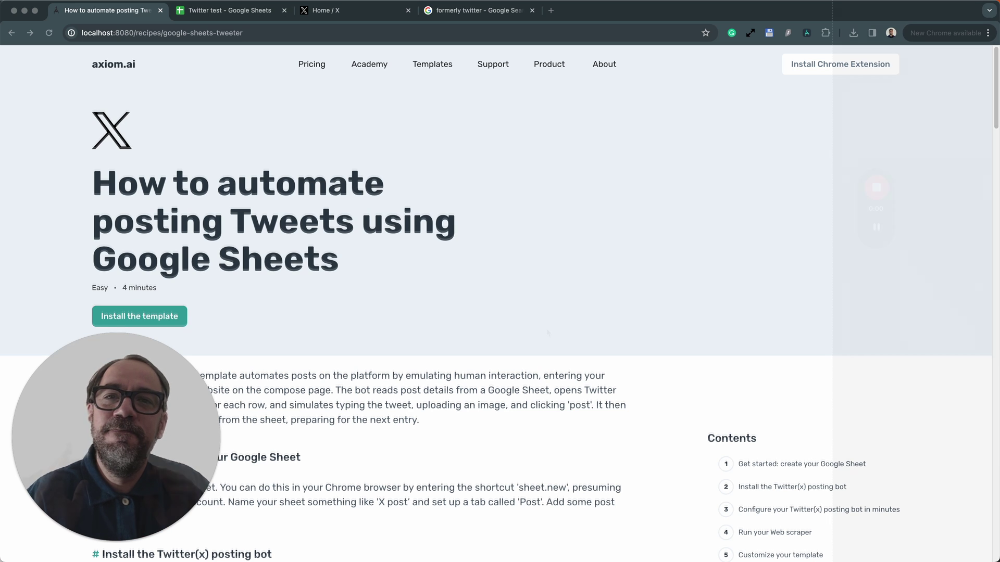
# Step: Review the Twitter test sheet's tweet text in A1 and image path in B1, then go to X
pyautogui.scroll(-1, 546, 328)
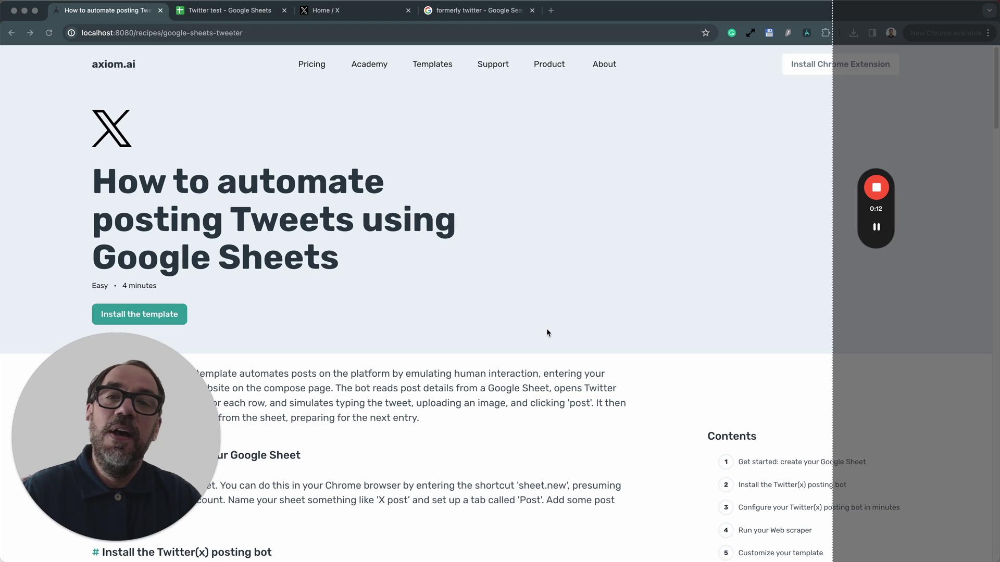
pyautogui.click(250, 16)
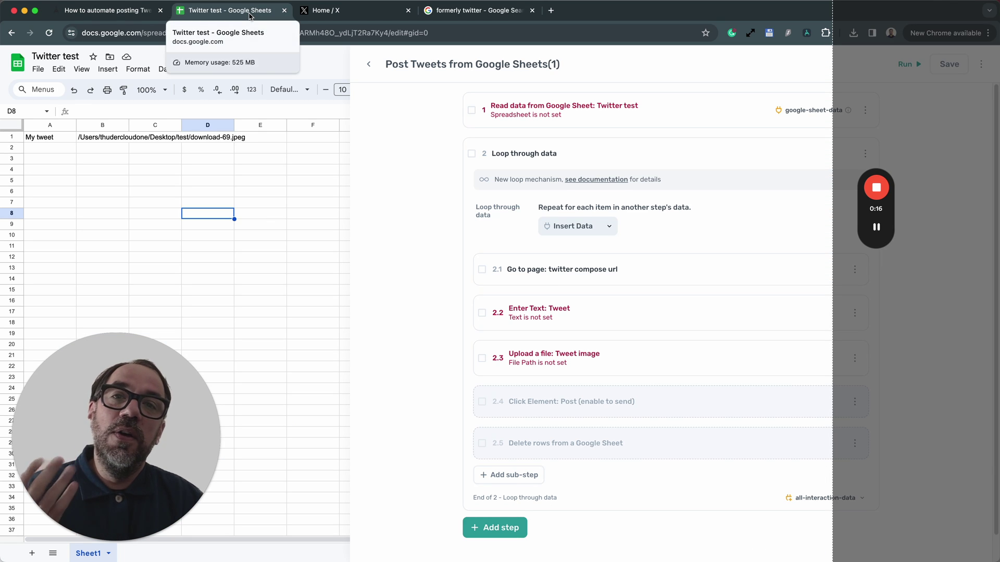
pyautogui.click(59, 139)
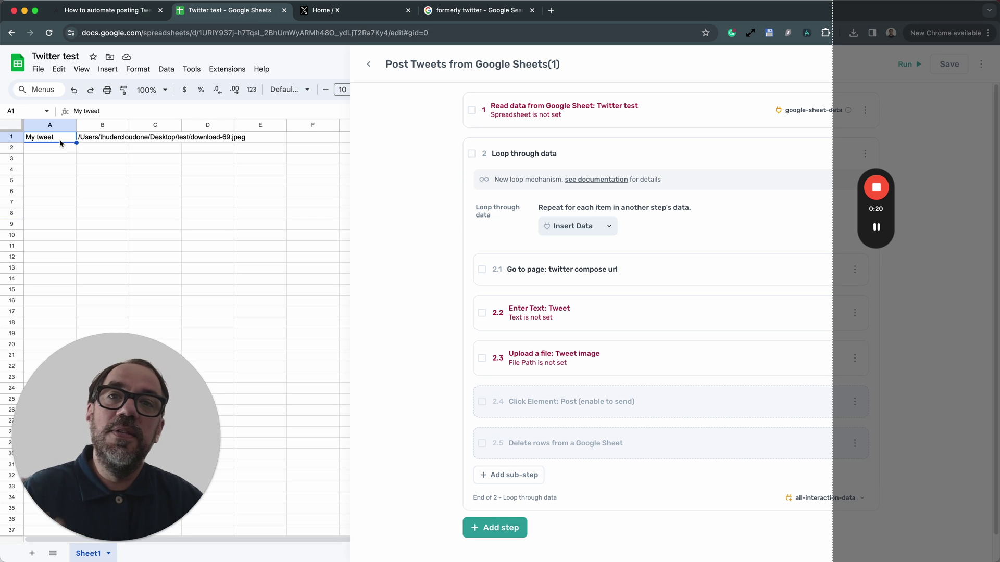
pyautogui.click(104, 134)
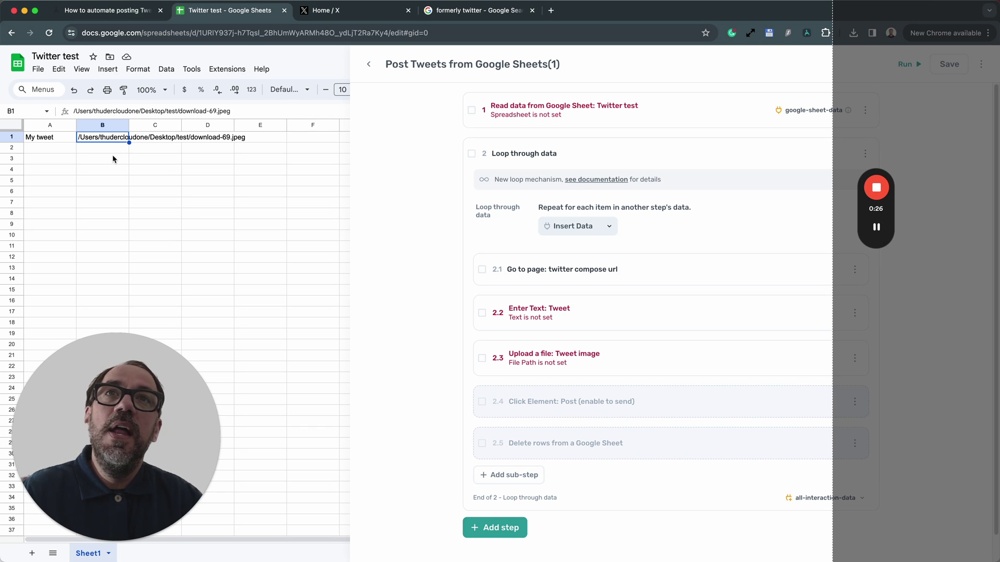
pyautogui.click(312, 10)
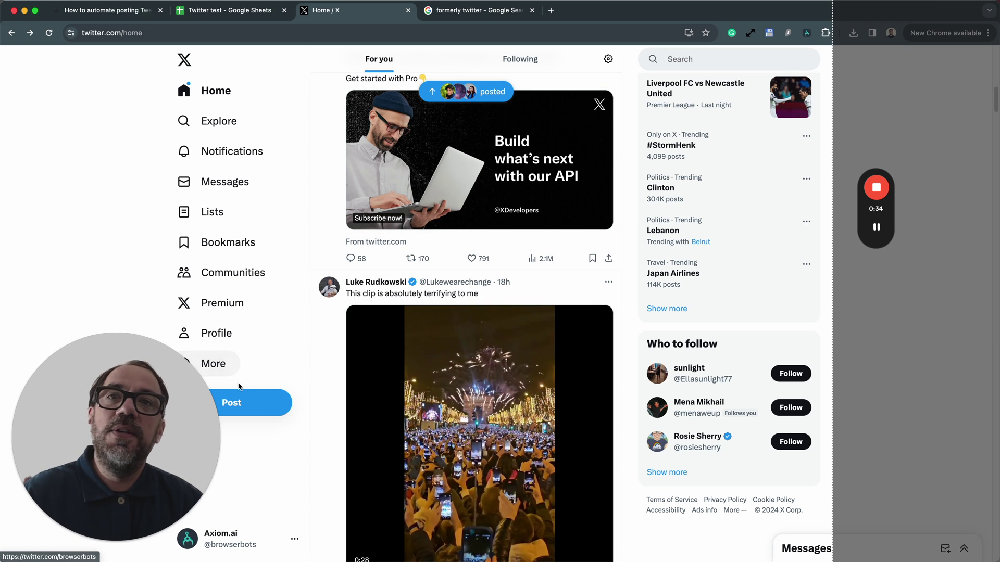
# Step: Start a new X post and type 'text' into the compose box
pyautogui.click(240, 402)
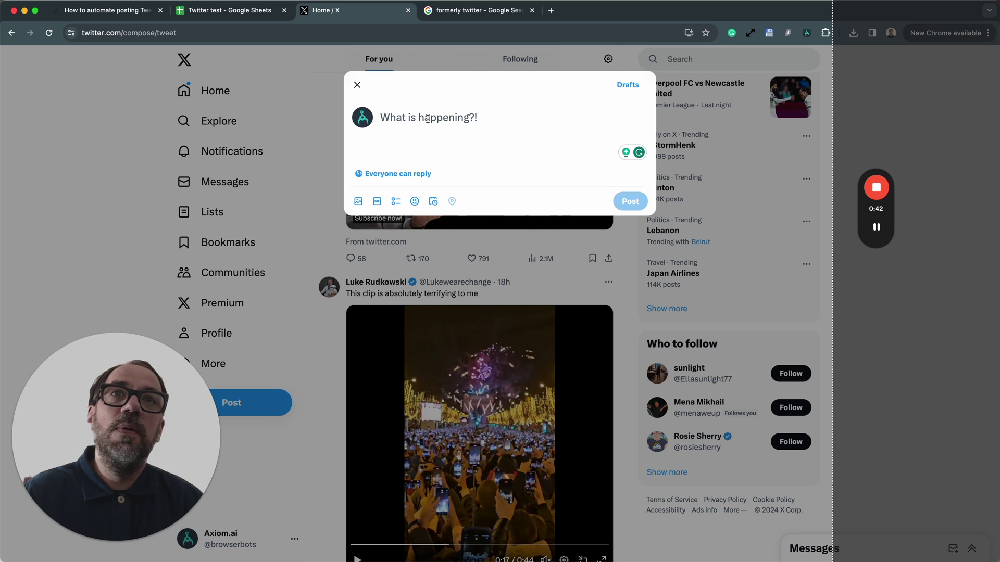
pyautogui.click(395, 120)
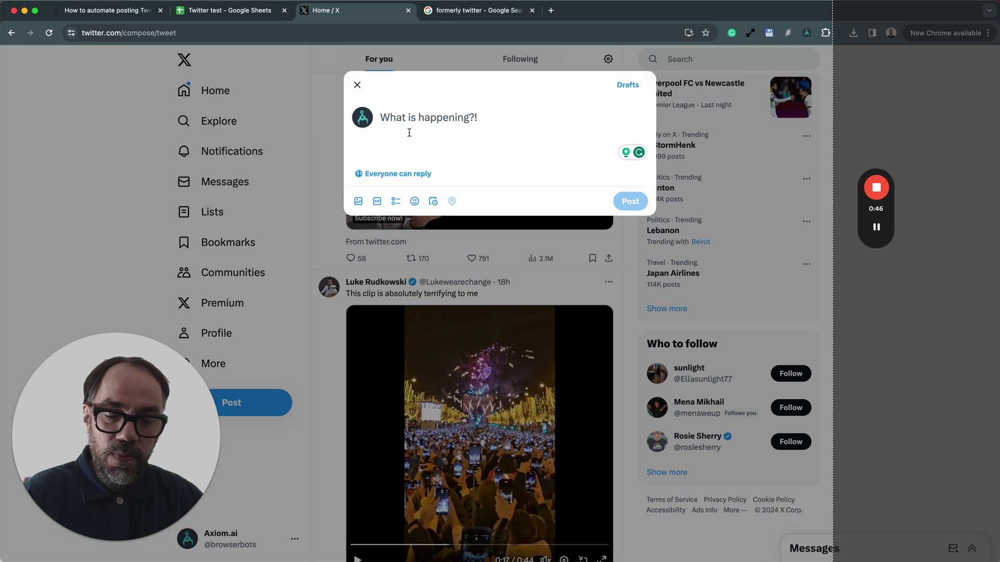
pyautogui.write('text')
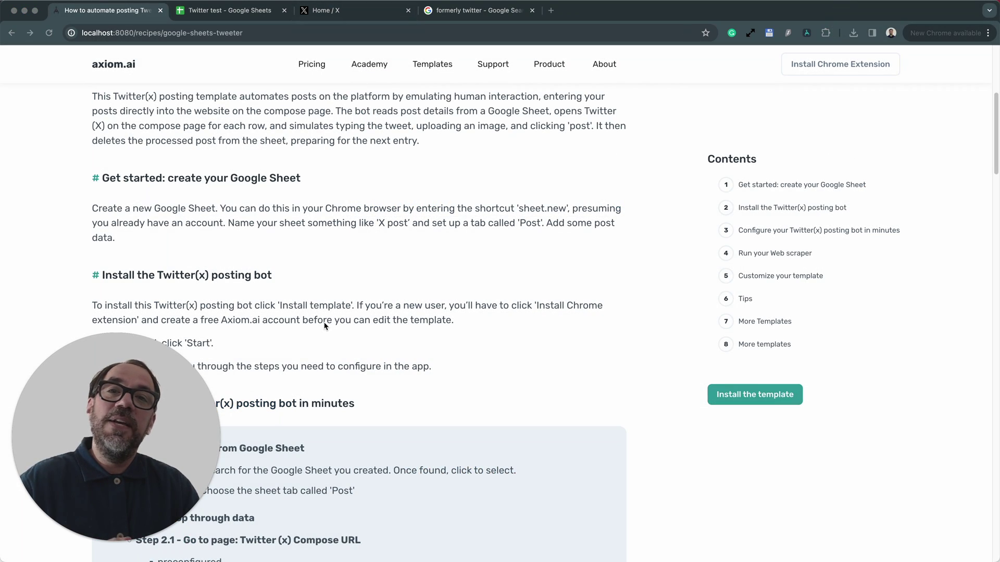
# Step: Return to the Twitter test sheet and show the image path in cell B1
pyautogui.click(250, 11)
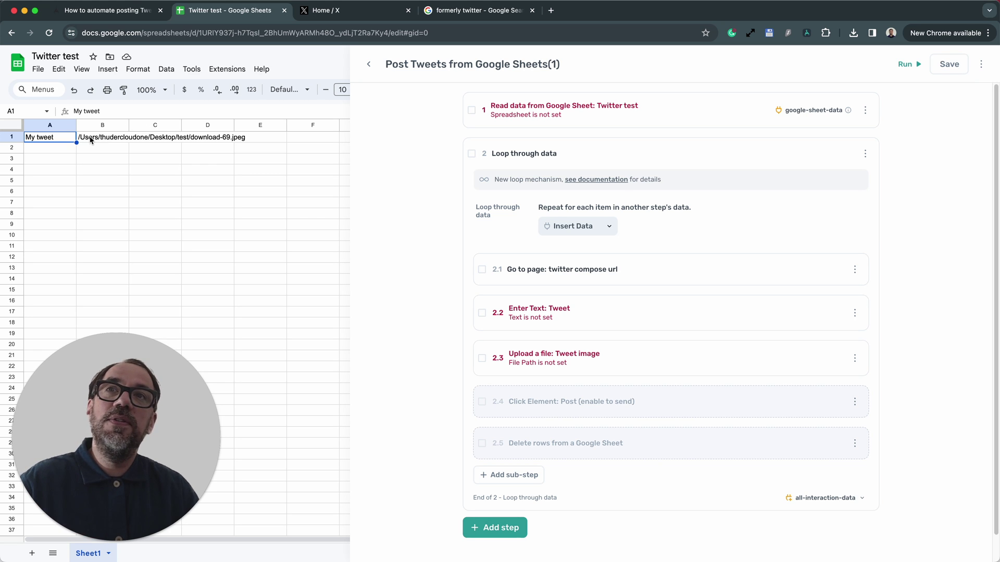
pyautogui.click(90, 139)
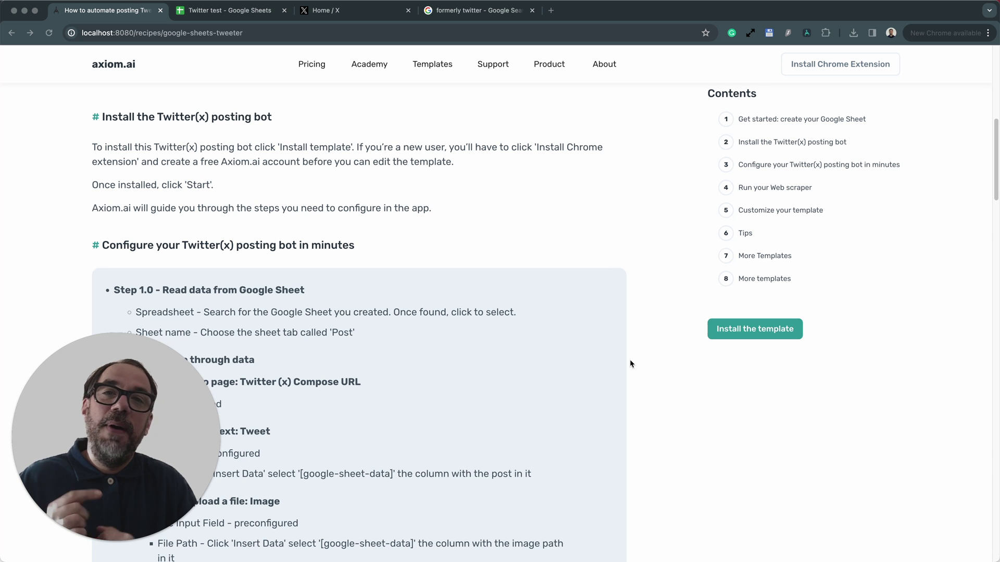
# Step: Scroll through the recipe's configuration steps, switch to the X composer, and open the Axiom.ai panel
pyautogui.scroll(-2, 630, 360)
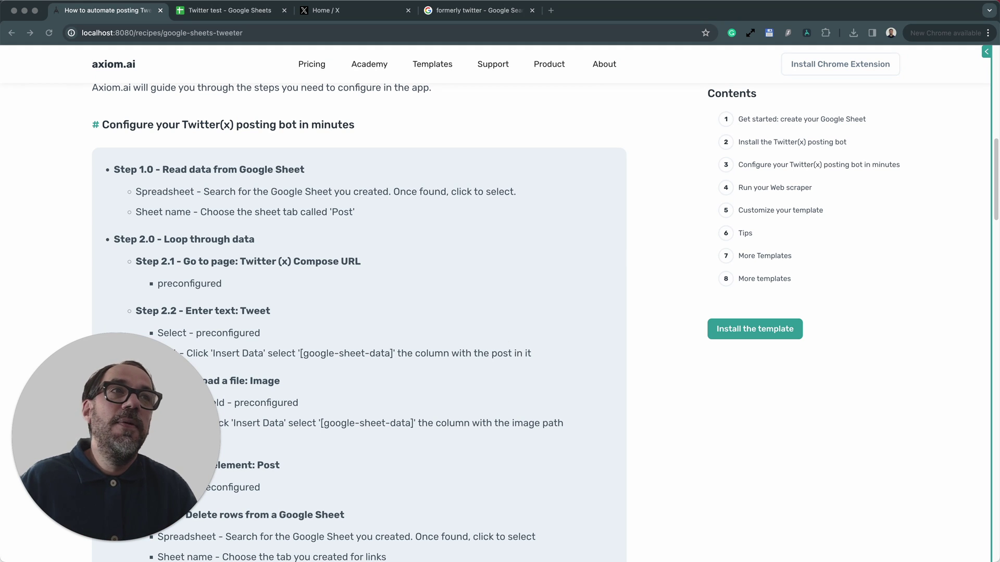
pyautogui.click(949, 61)
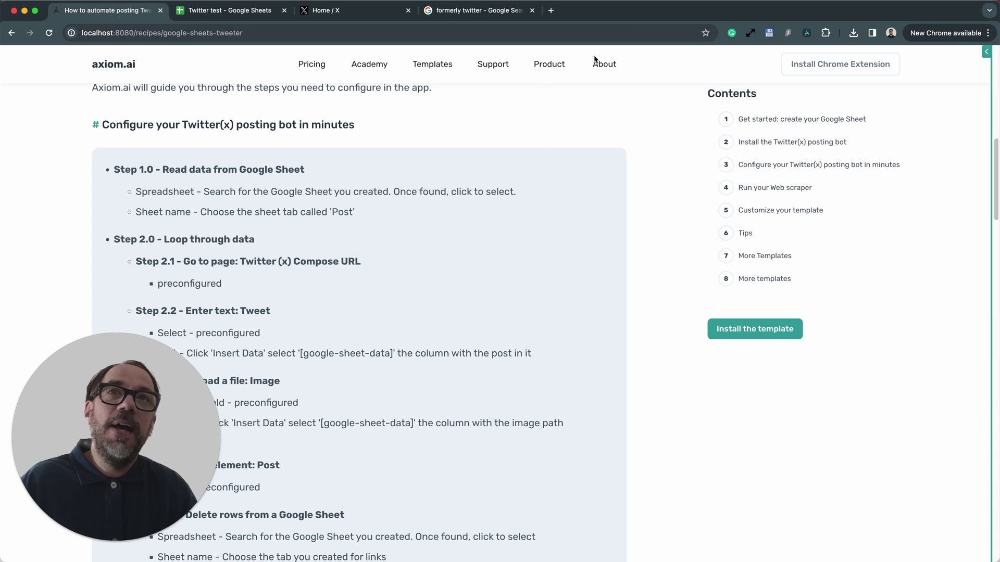
pyautogui.click(328, 11)
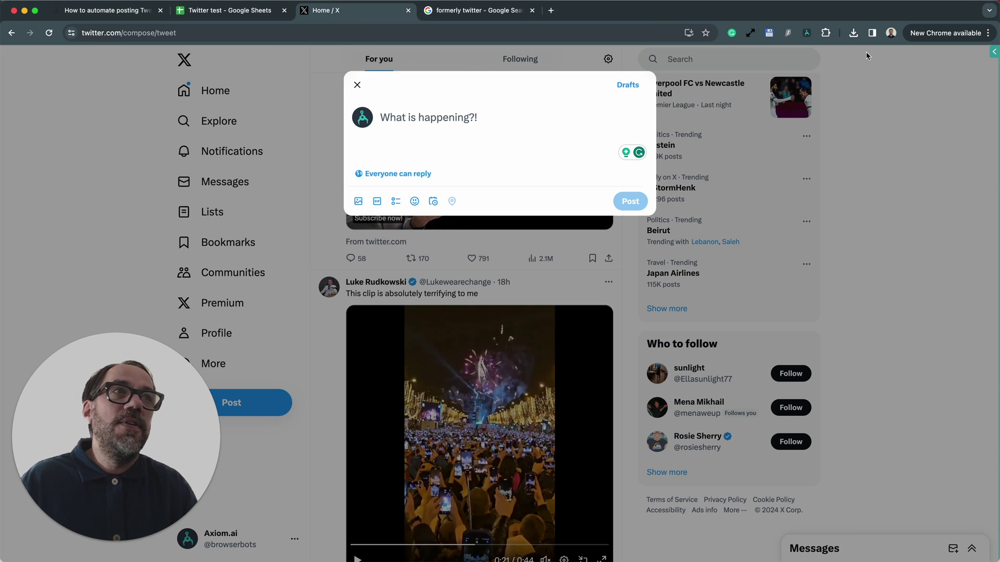
pyautogui.click(994, 52)
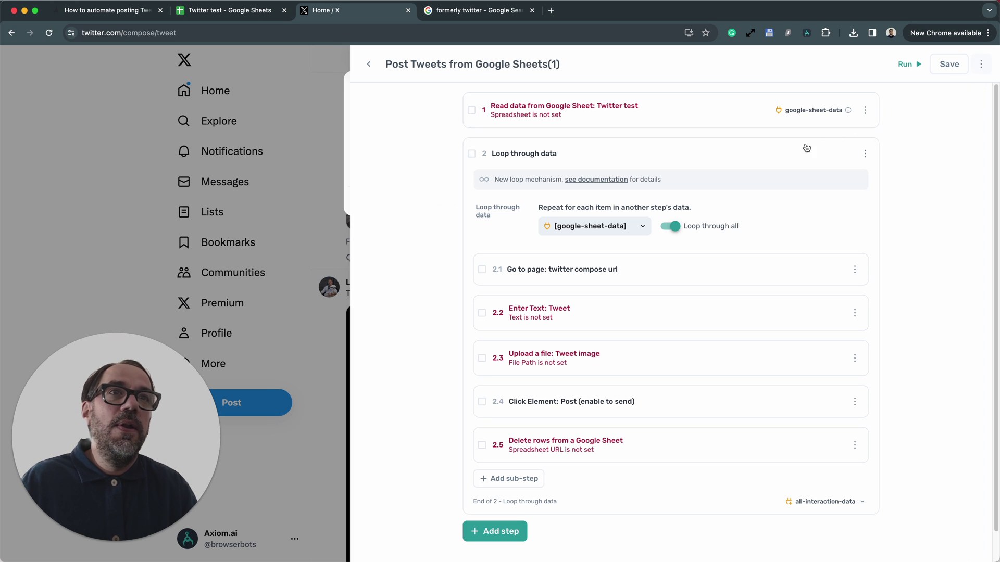
# Step: Expand the Read data from Google Sheet step and choose the 'Twitter test' spreadsheet
pyautogui.click(686, 127)
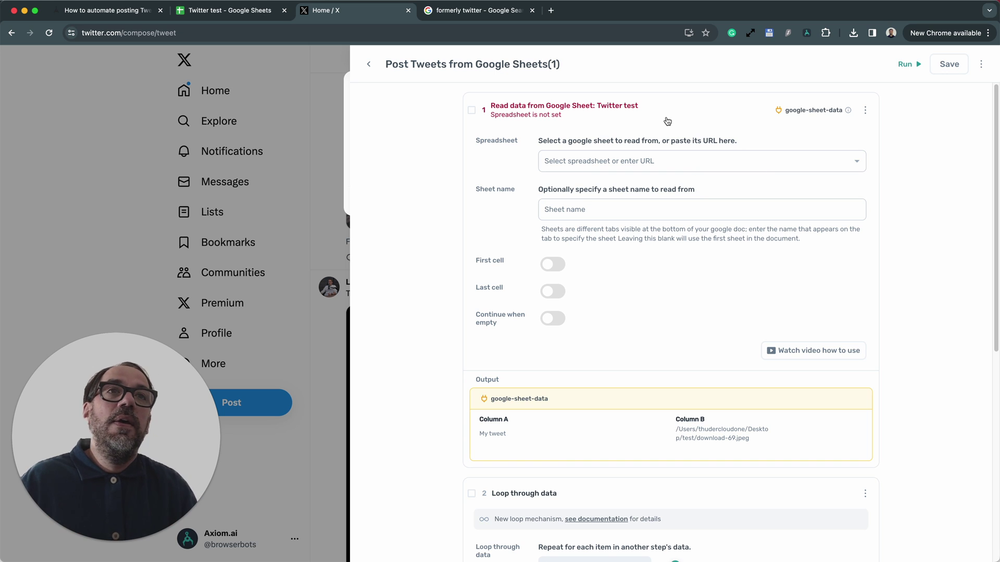
pyautogui.click(653, 159)
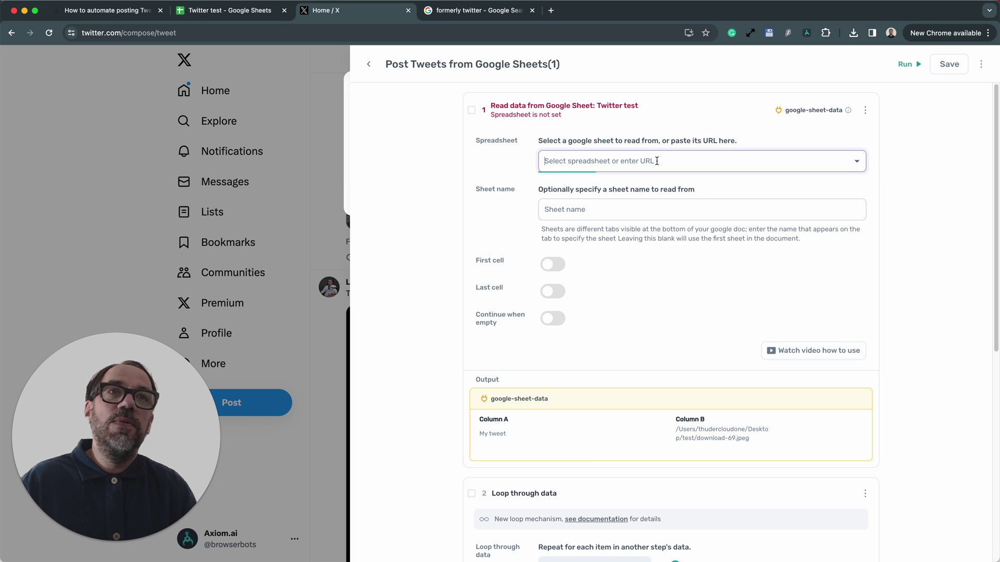
pyautogui.click(492, 159)
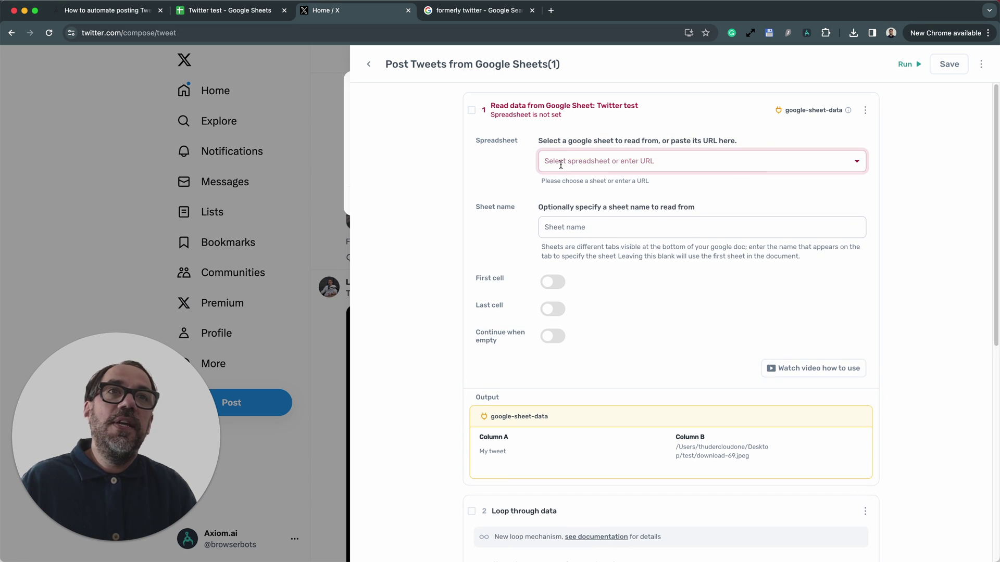
pyautogui.click(576, 159)
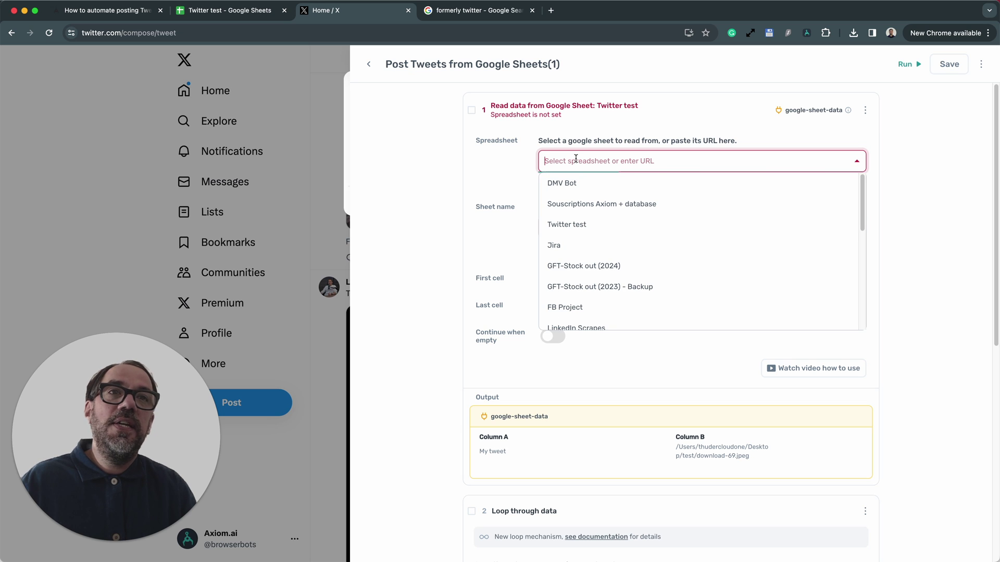
pyautogui.click(582, 225)
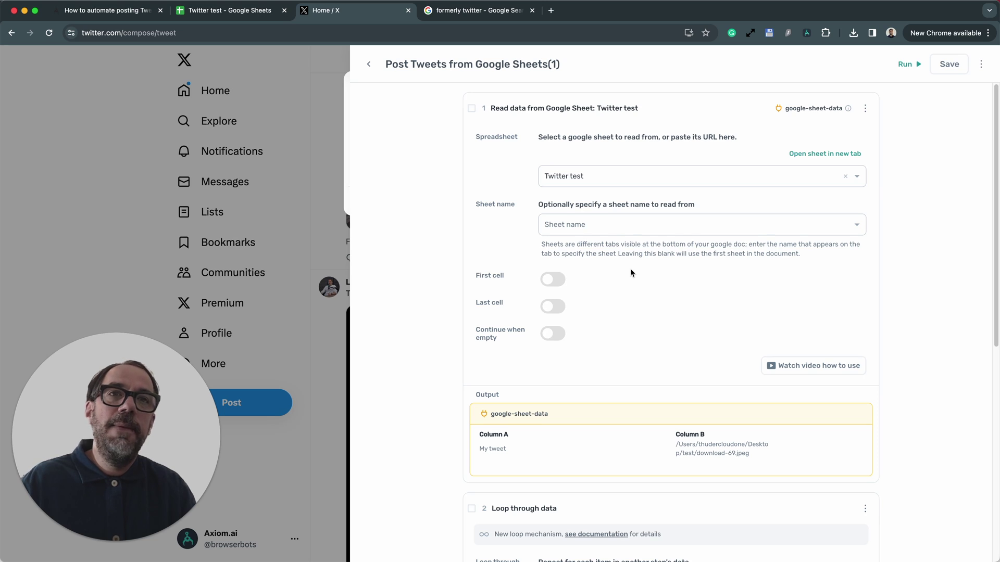
# Step: Enable a custom first cell A1 and a custom last cell B1 in the read step
pyautogui.click(552, 279)
pyautogui.write('A1')
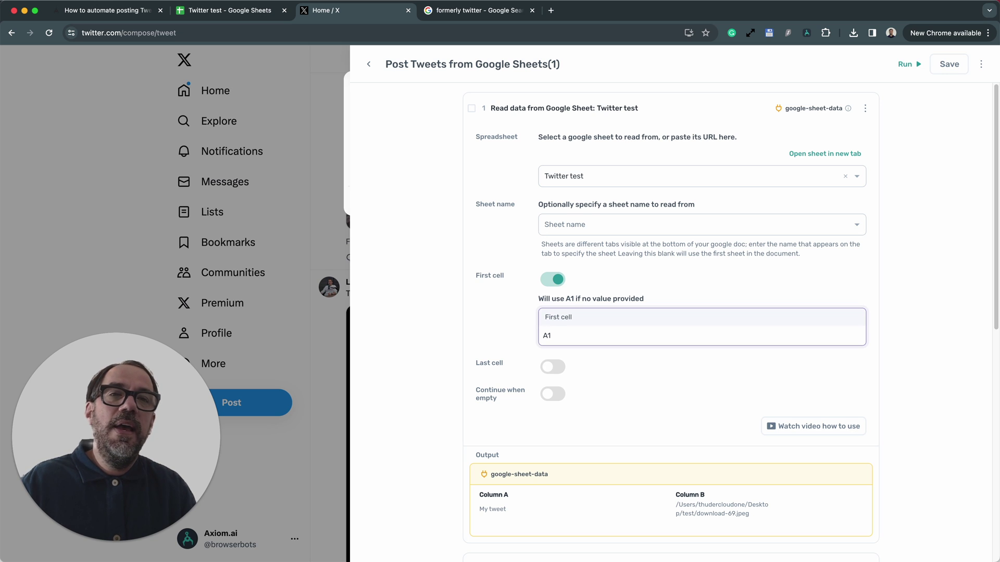
pyautogui.click(549, 371)
pyautogui.click(575, 424)
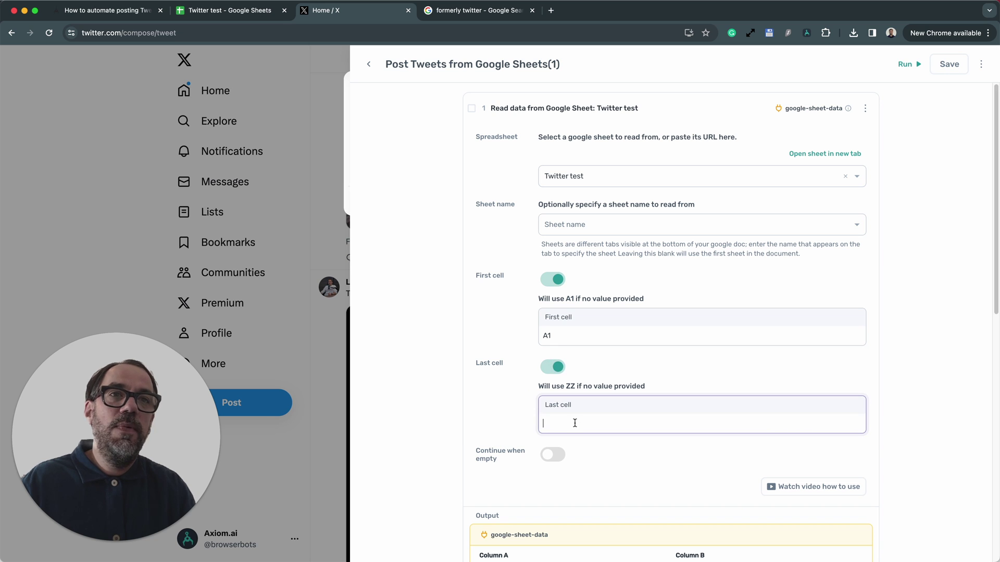
pyautogui.write('B!')
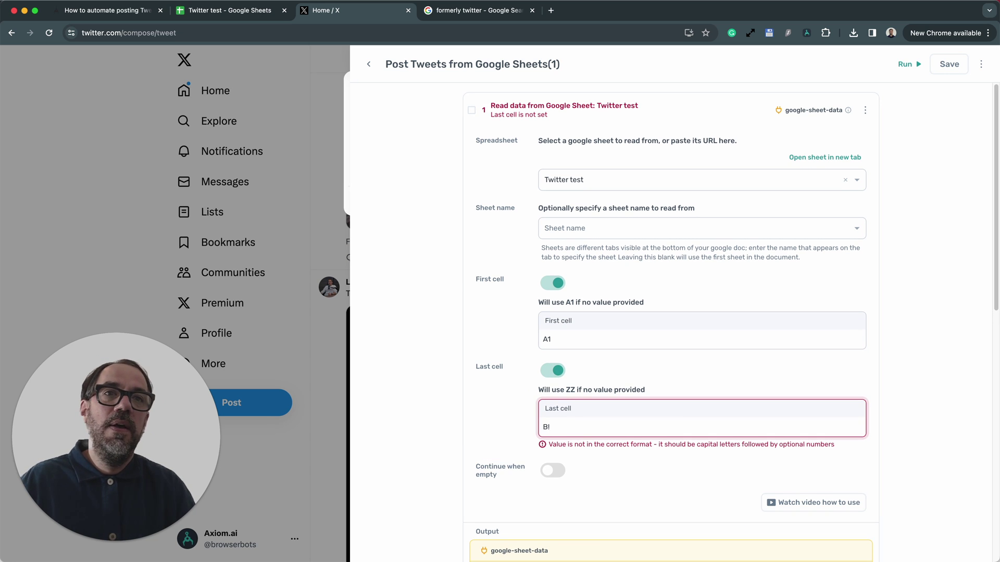
pyautogui.press('BackSpace')
pyautogui.write('1')
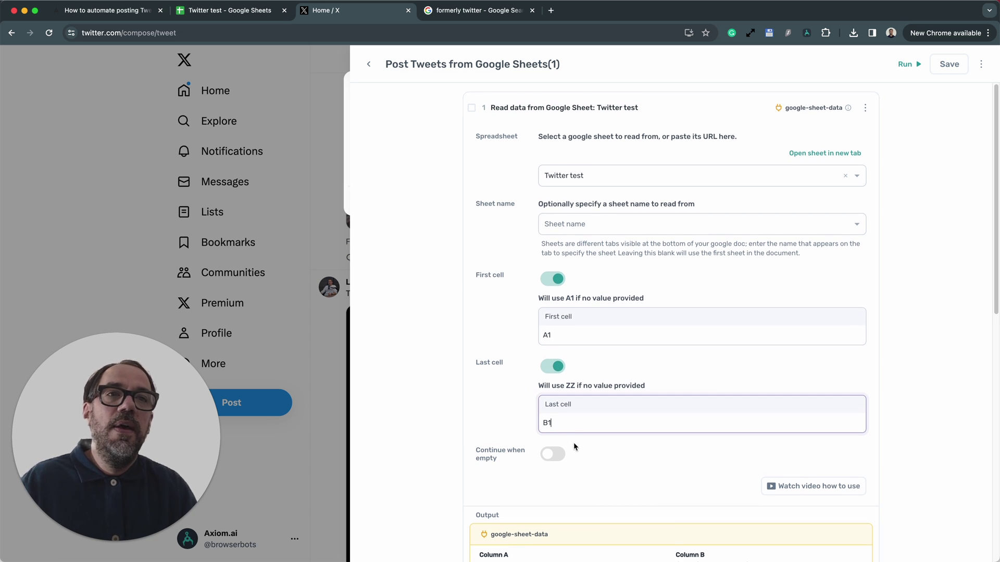
pyautogui.scroll(-5, 573, 443)
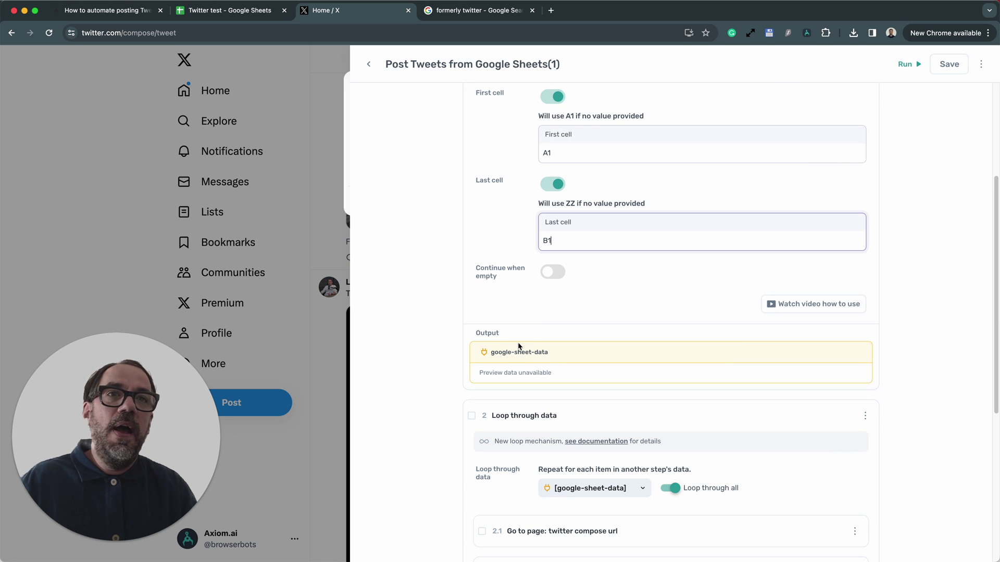
pyautogui.scroll(5, 537, 341)
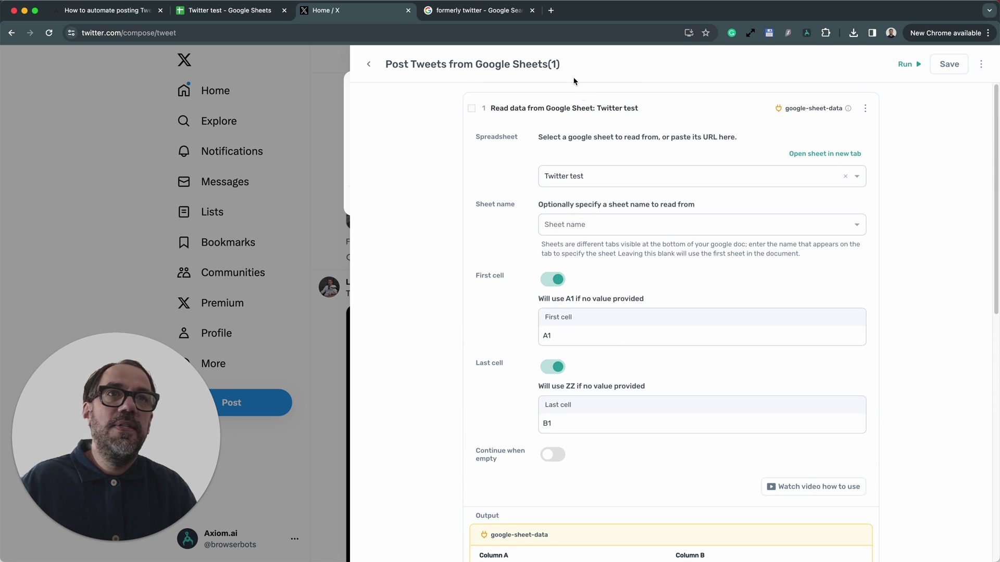
# Step: Refresh the read step and confirm last cell B1, then collapse it to reveal the loop
pyautogui.click(673, 104)
pyautogui.click(673, 104)
pyautogui.scroll(-8, 654, 438)
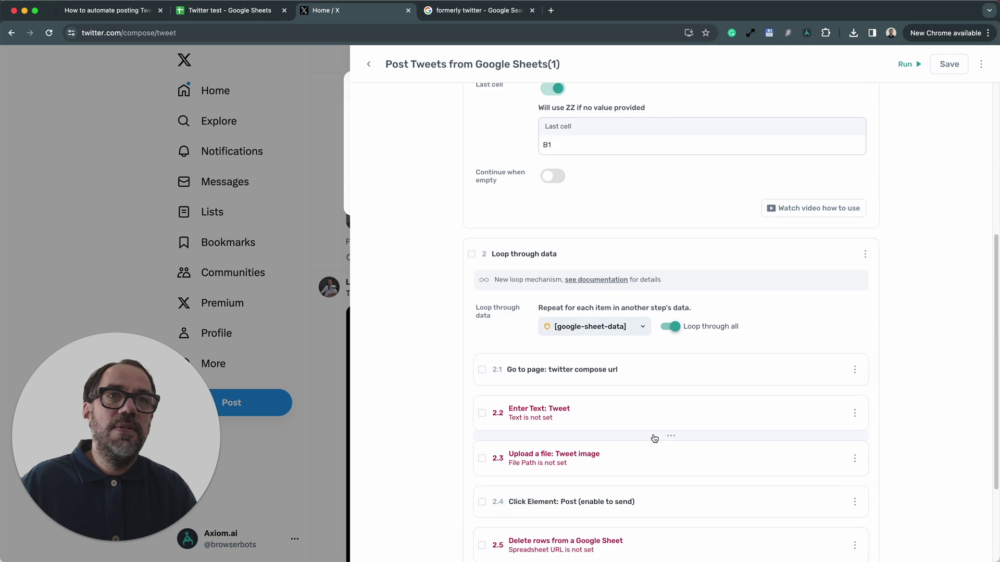
pyautogui.scroll(5, 654, 438)
pyautogui.click(594, 341)
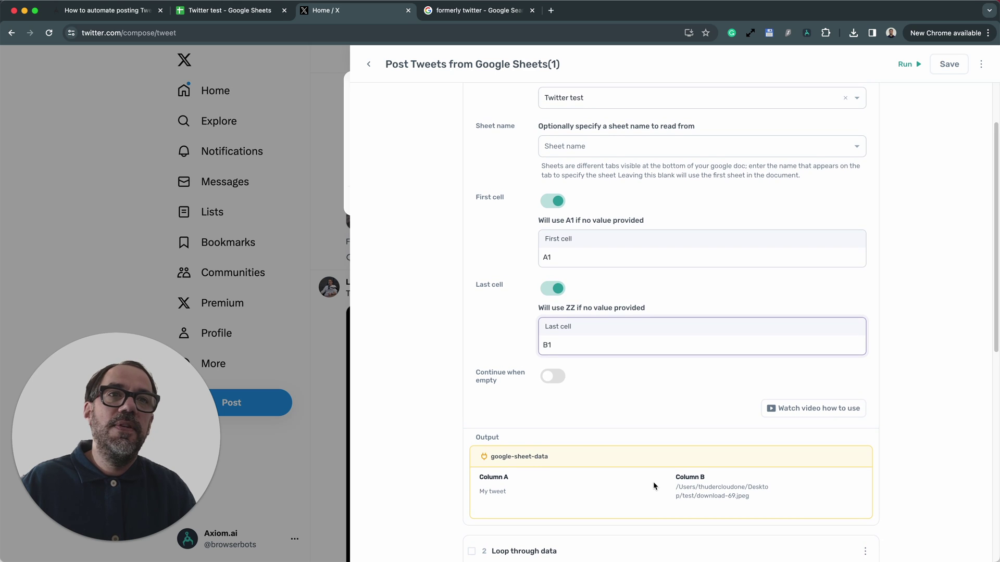
pyautogui.scroll(3, 655, 487)
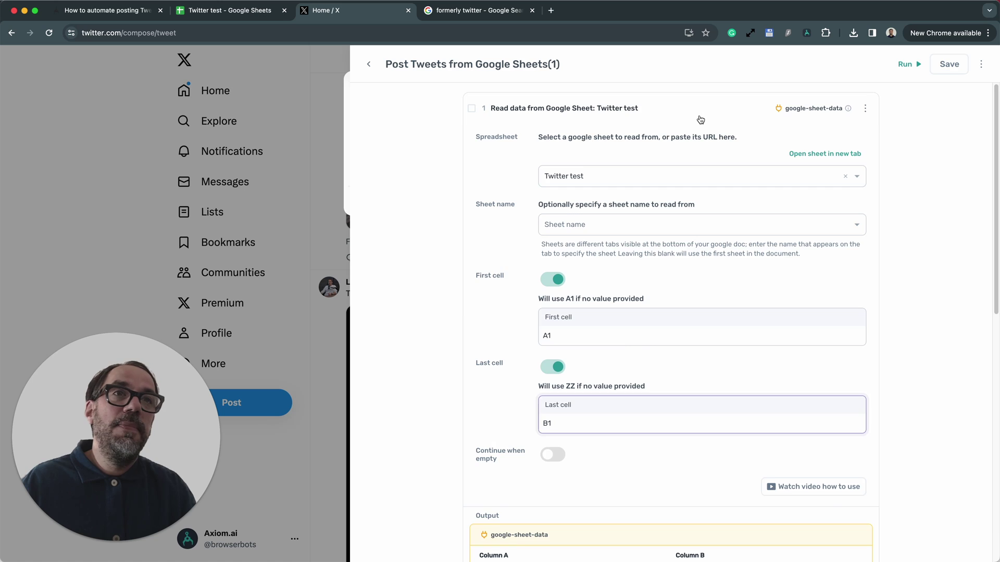
pyautogui.click(700, 120)
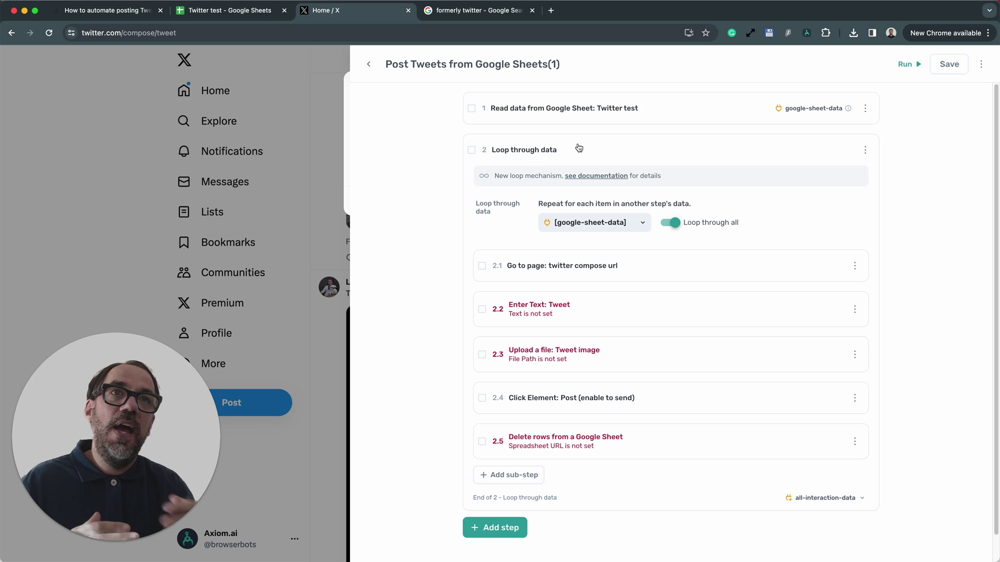
# Step: Reopen the read step to recheck the A1–B1 range, then collapse it again
pyautogui.click(686, 117)
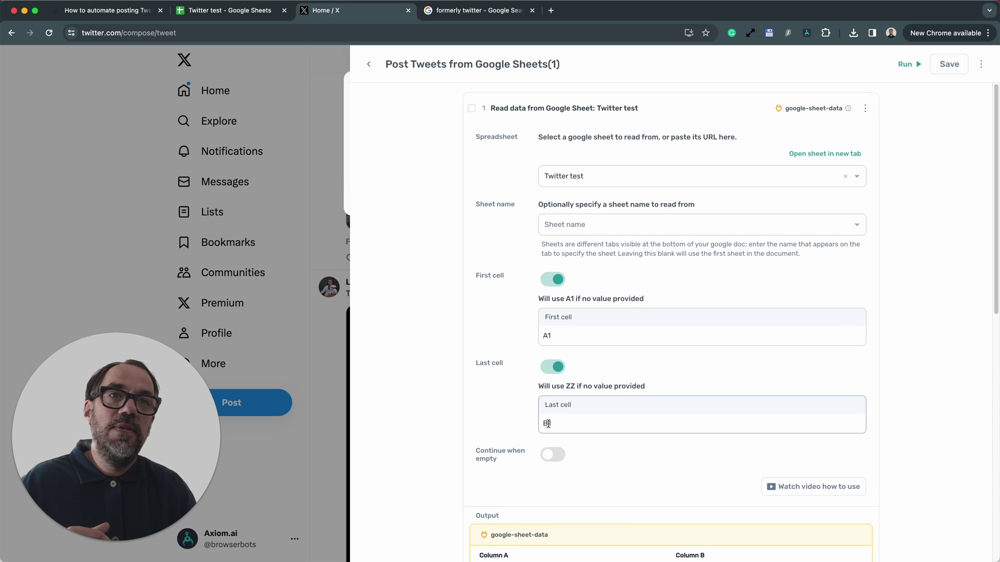
pyautogui.click(667, 120)
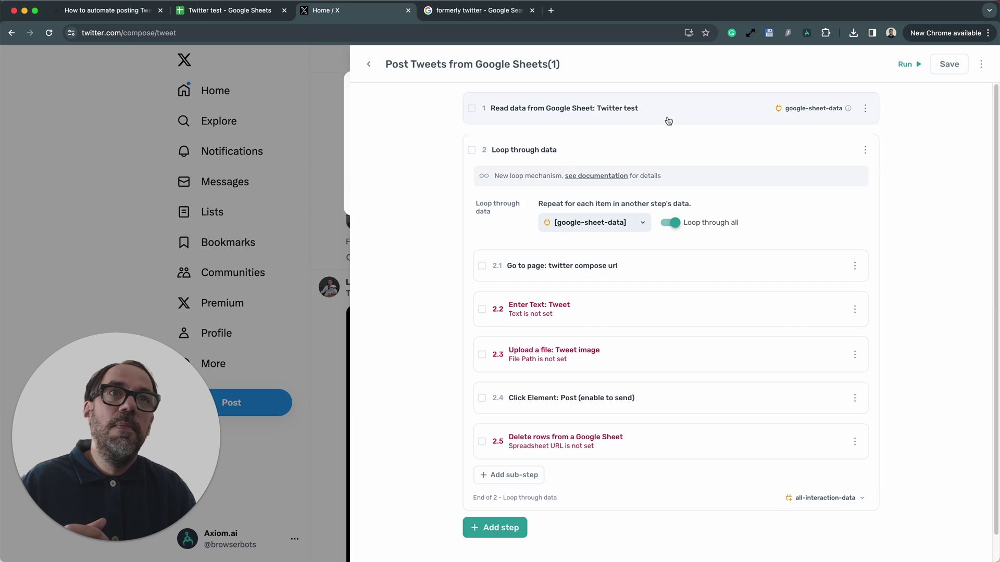
pyautogui.click(662, 274)
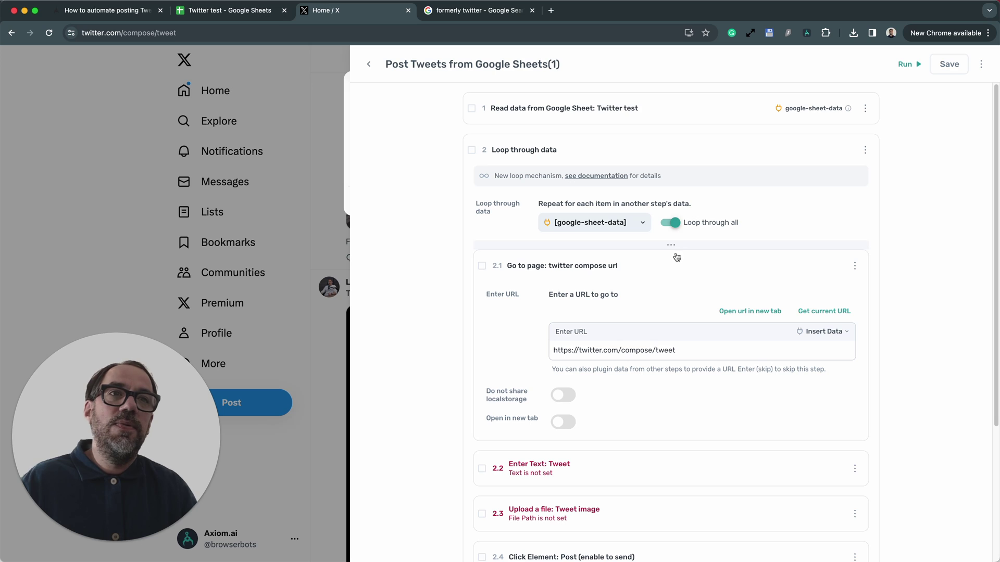
pyautogui.click(662, 268)
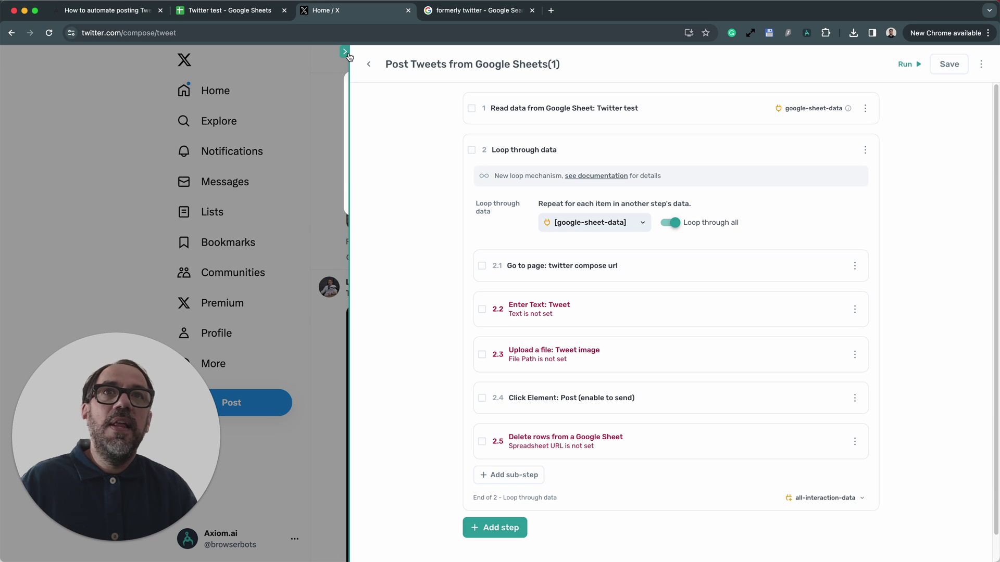
pyautogui.click(365, 63)
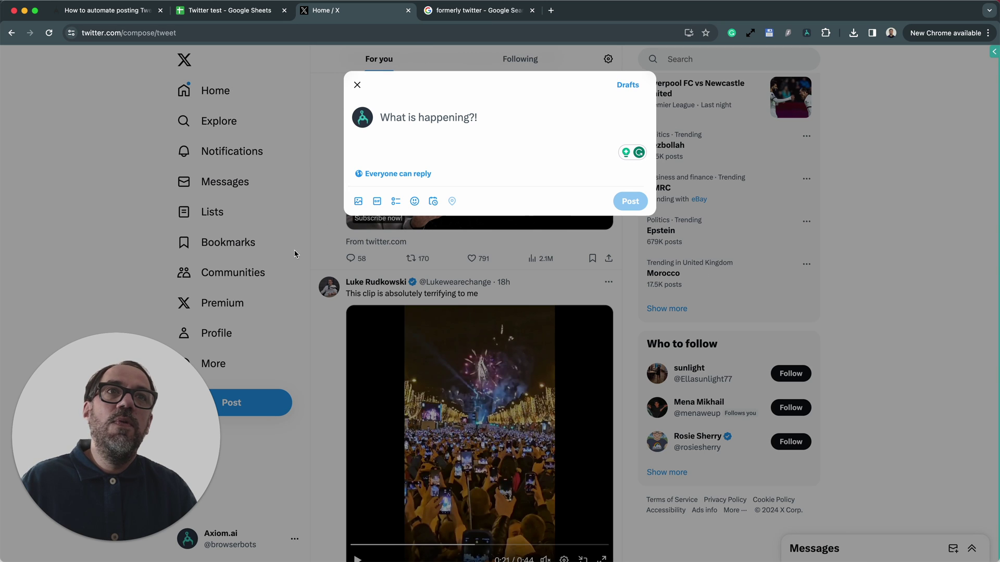
pyautogui.moveTo(987, 84)
pyautogui.click(988, 84)
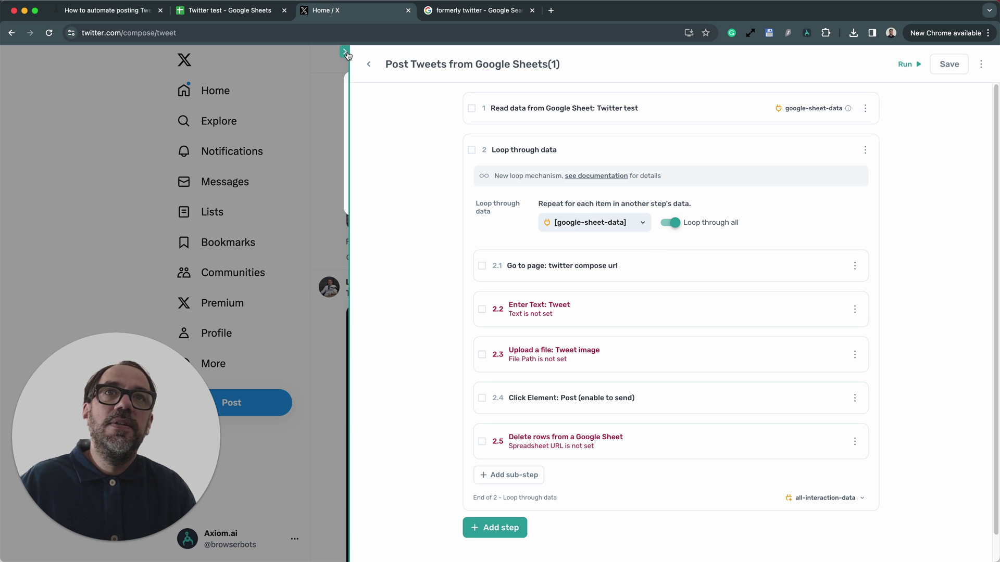
pyautogui.click(348, 56)
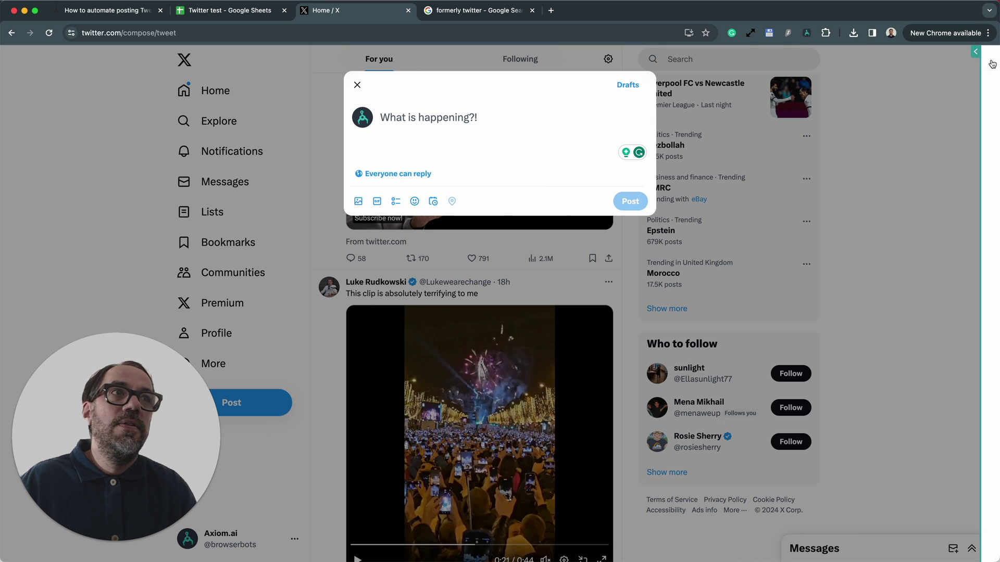
# Step: Set the Enter Text: Tweet step's text to the google-sheet-data Column A value
pyautogui.click(976, 51)
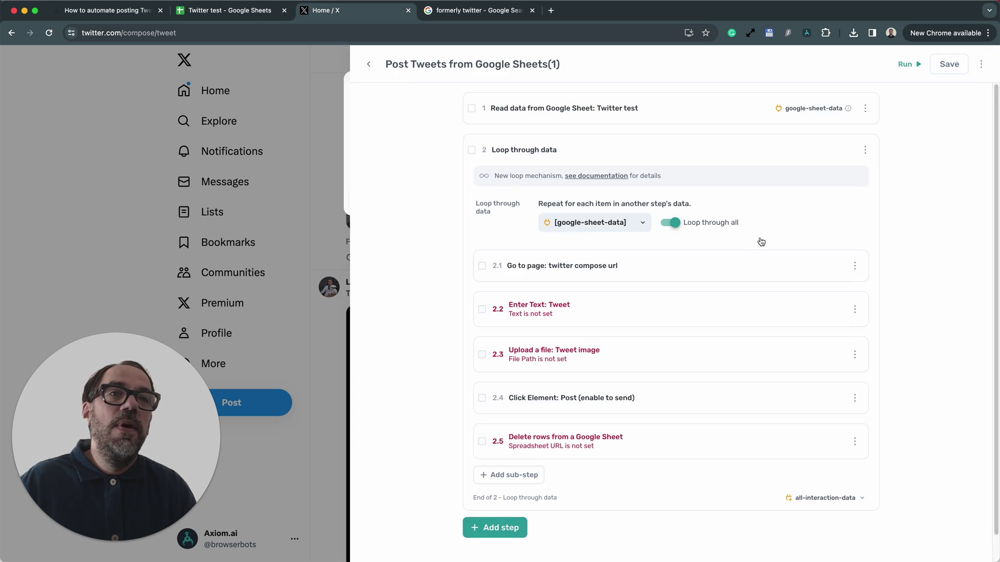
pyautogui.click(637, 317)
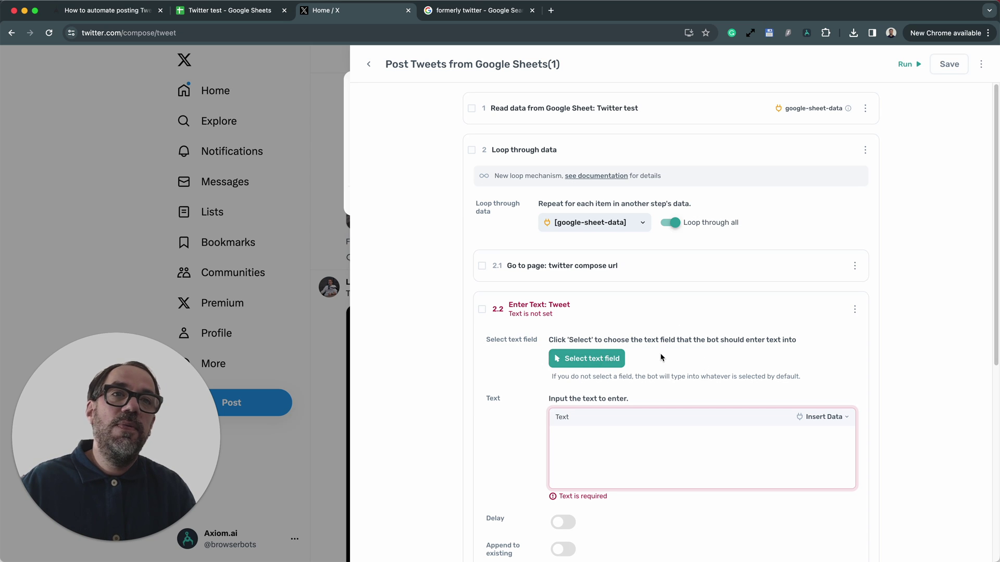
pyautogui.click(612, 447)
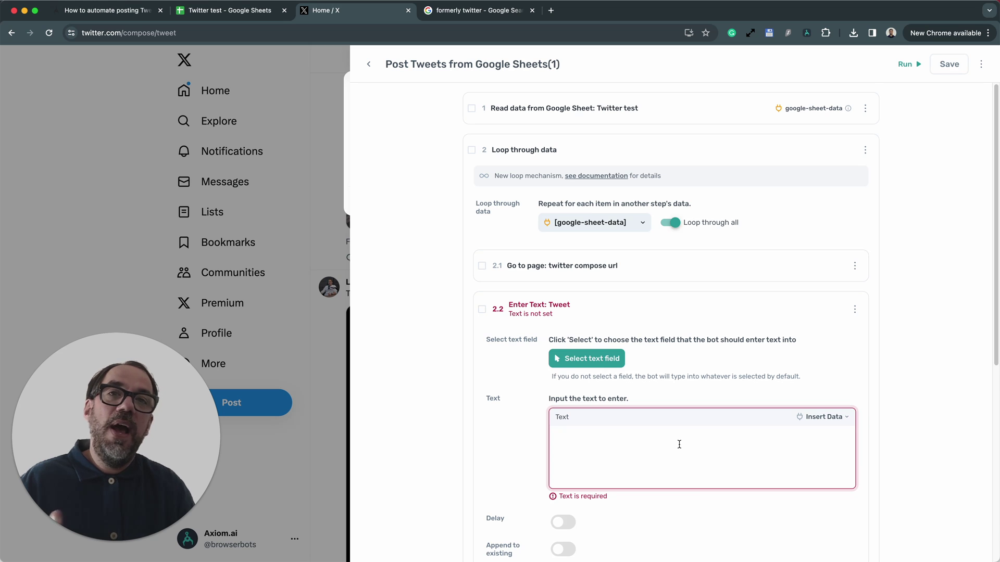
pyautogui.click(824, 417)
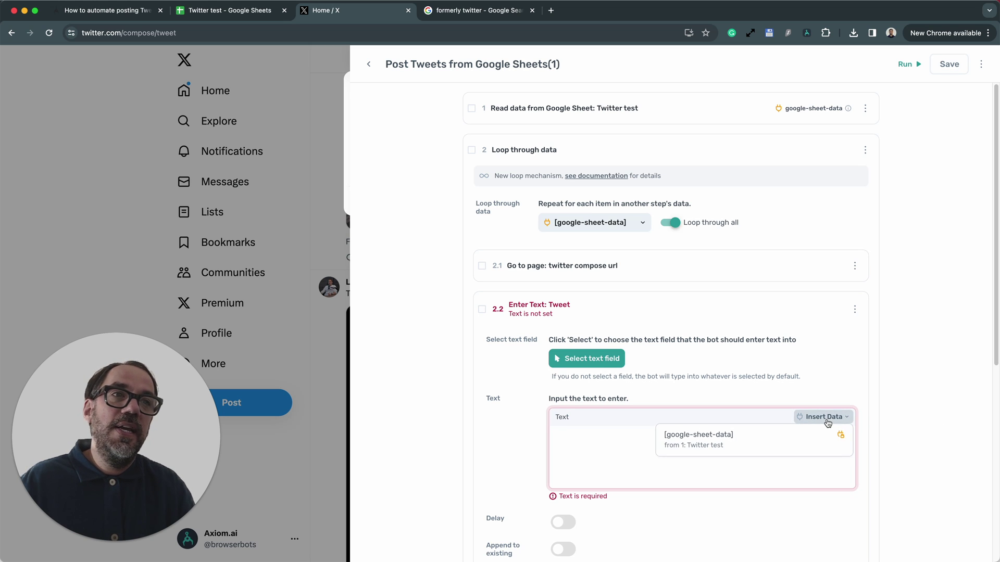
pyautogui.click(800, 437)
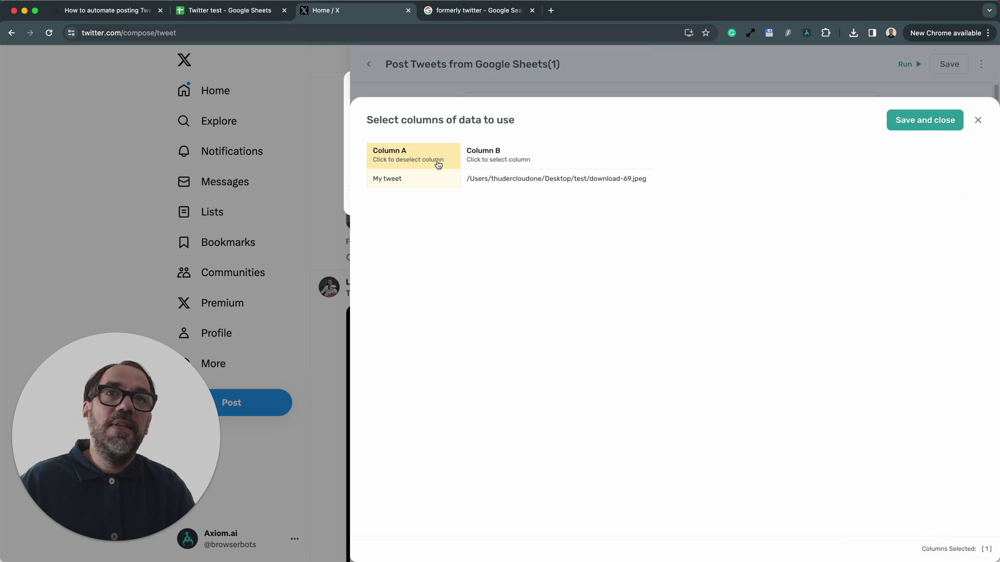
pyautogui.click(924, 119)
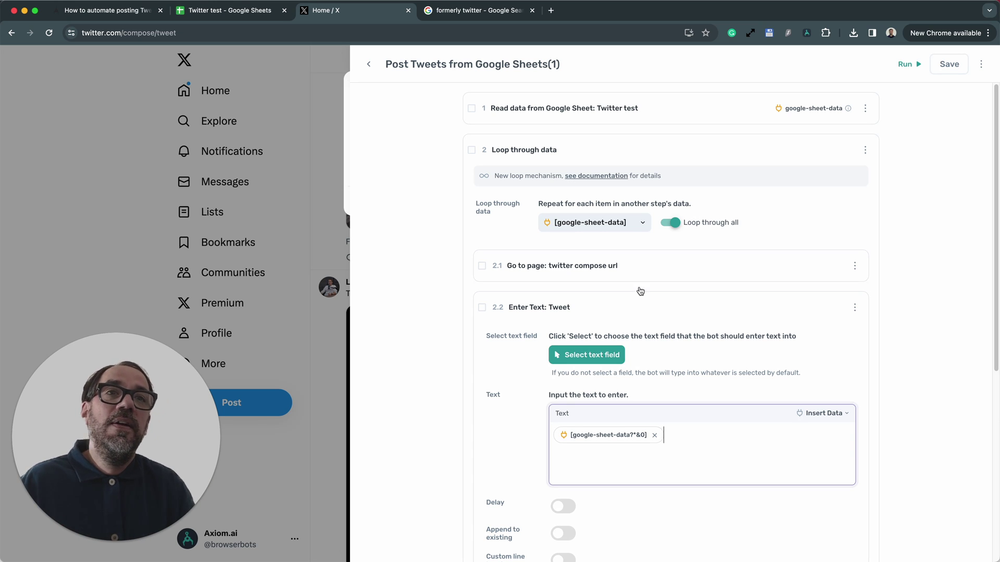
# Step: Collapse the Enter Text: Tweet step and expand the Upload a file: Tweet image step
pyautogui.click(639, 312)
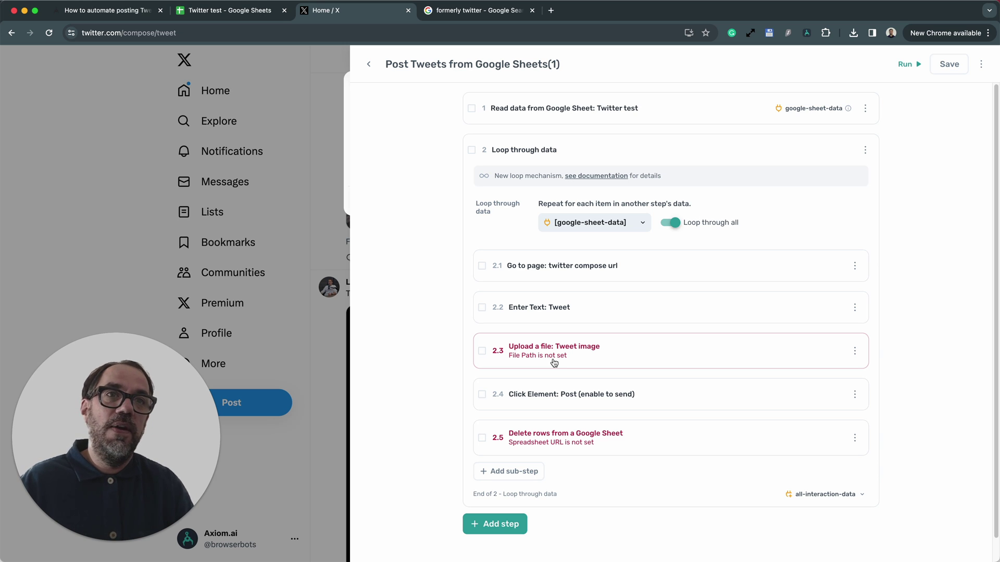
pyautogui.click(638, 351)
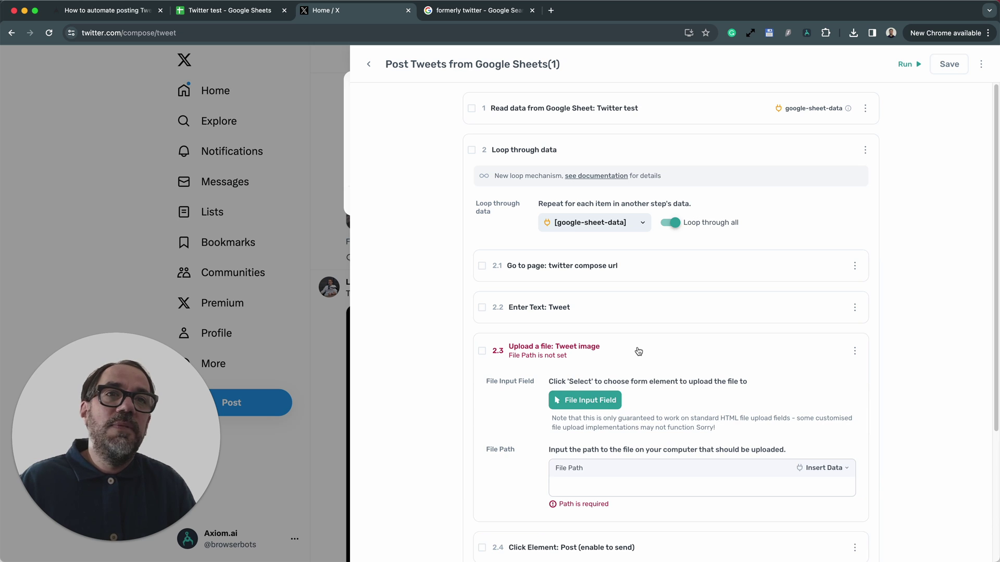
# Step: Dismiss the file picker that opened on X and bring the Axiom.ai bot panel back
pyautogui.scroll(-2, 644, 427)
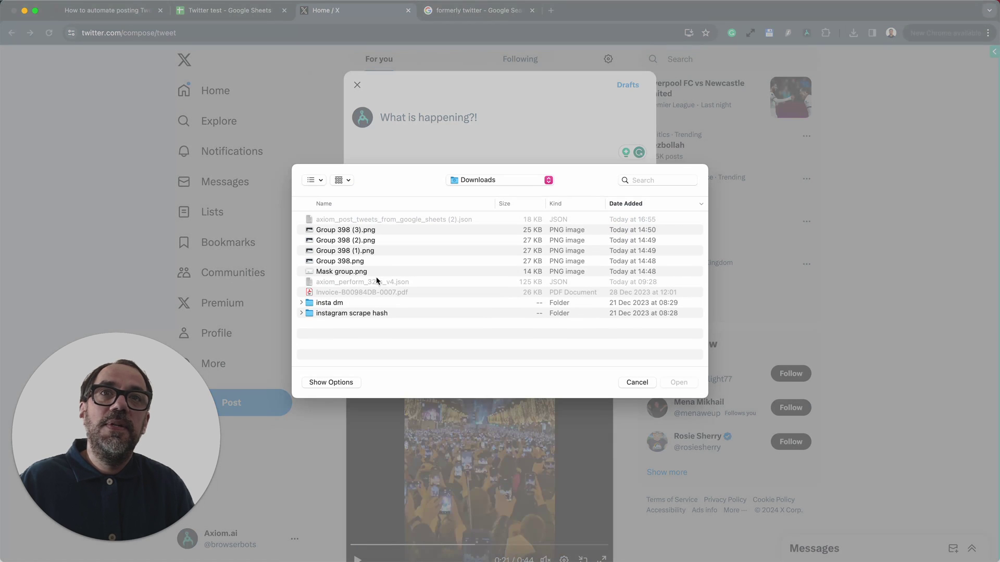
pyautogui.click(635, 382)
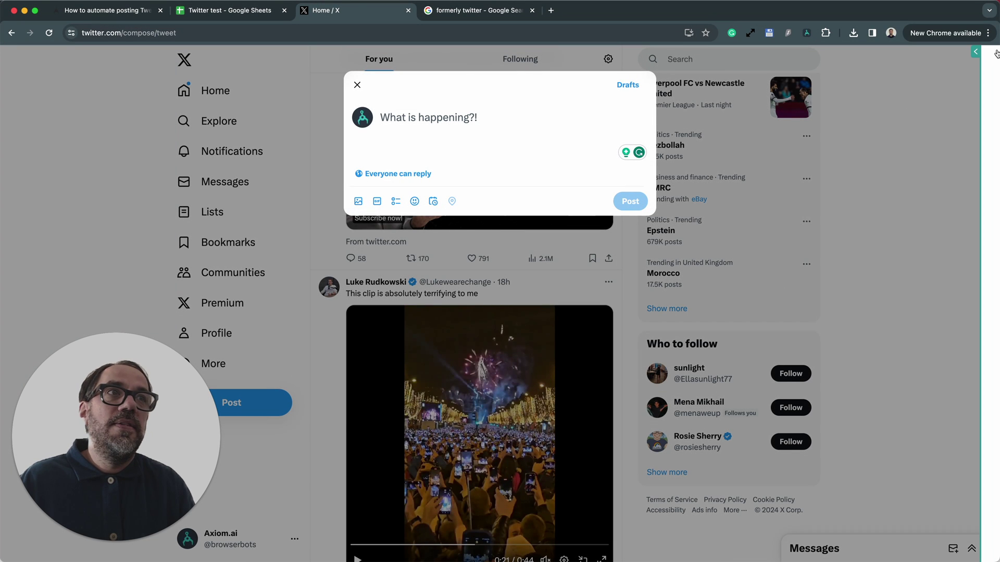
pyautogui.click(975, 51)
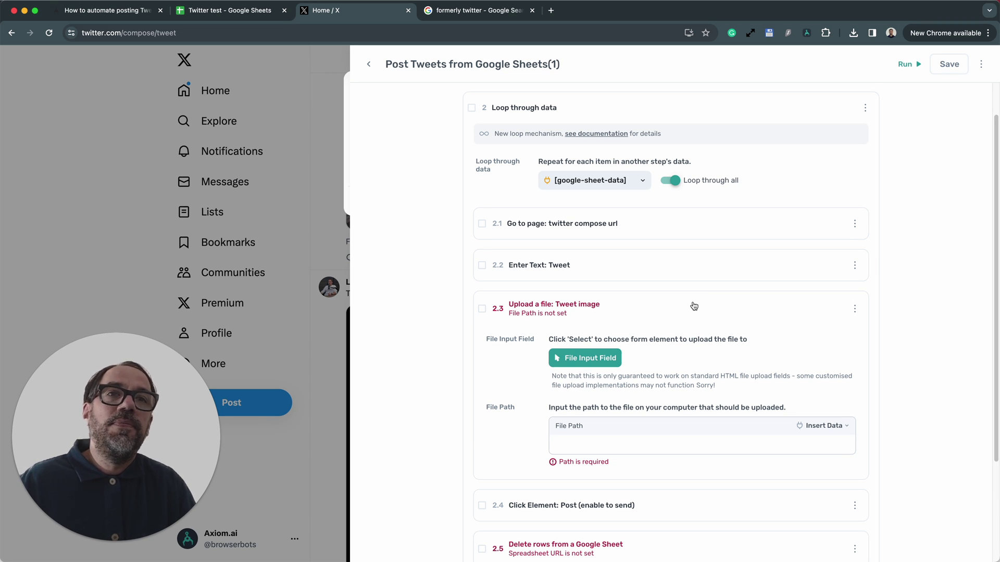
# Step: Fill the Upload a file: Tweet image File Path with google-sheet-data Column B
pyautogui.click(637, 439)
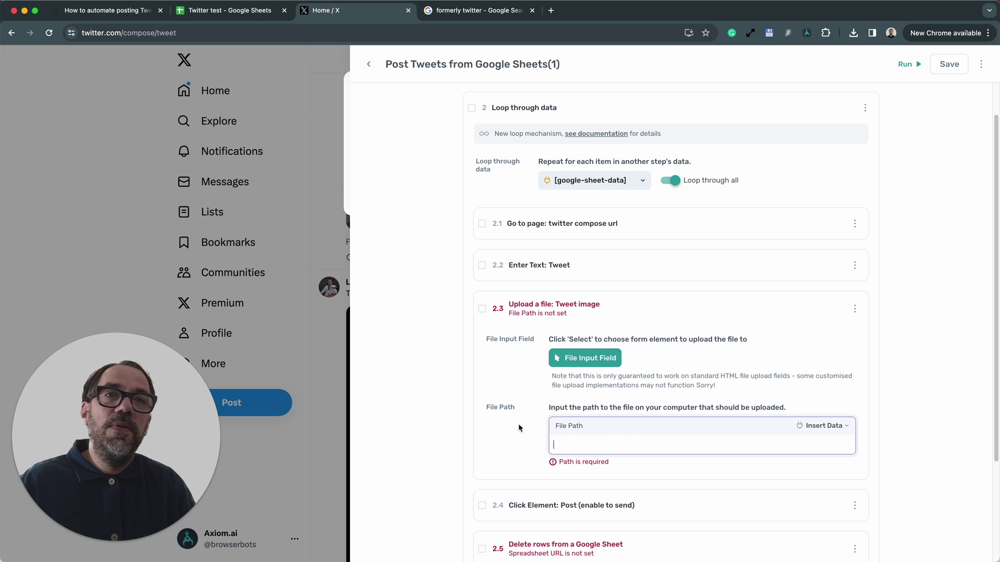
pyautogui.click(812, 427)
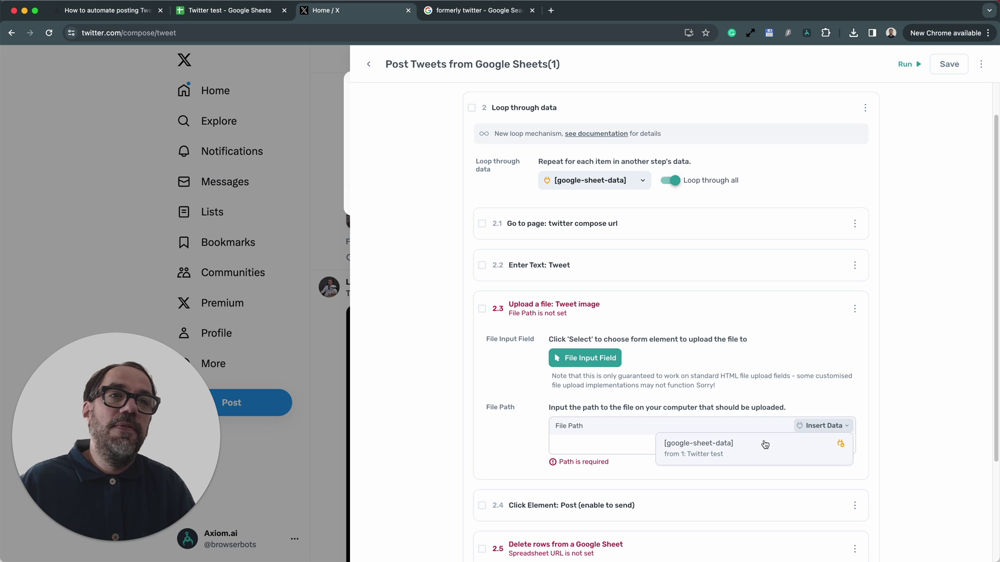
pyautogui.click(740, 447)
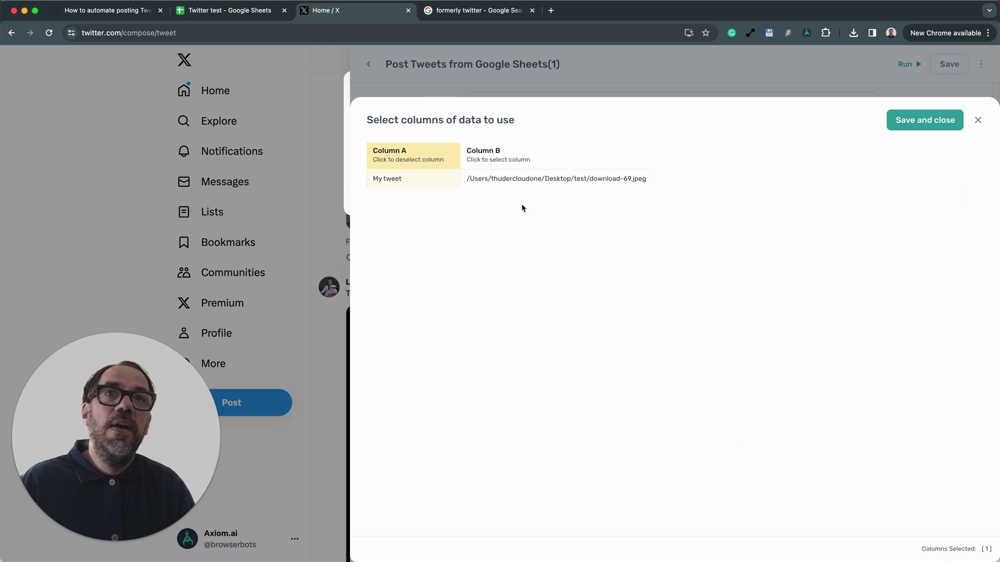
pyautogui.click(515, 162)
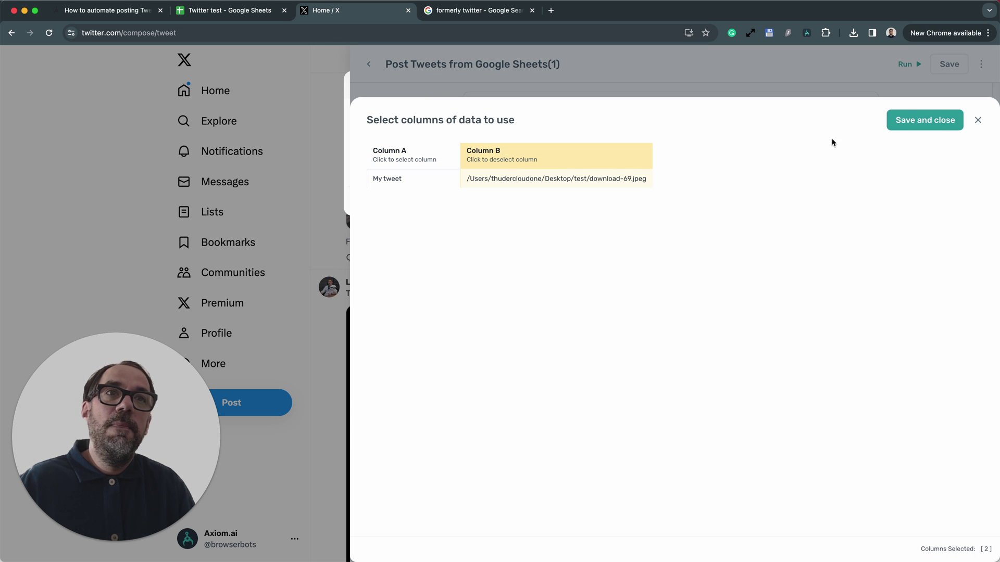
pyautogui.click(905, 125)
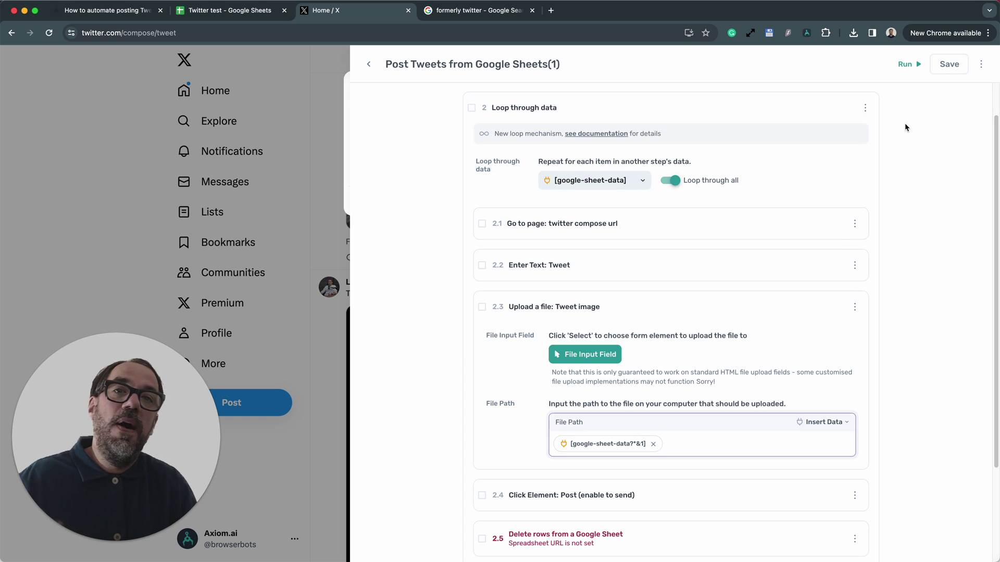
pyautogui.click(672, 312)
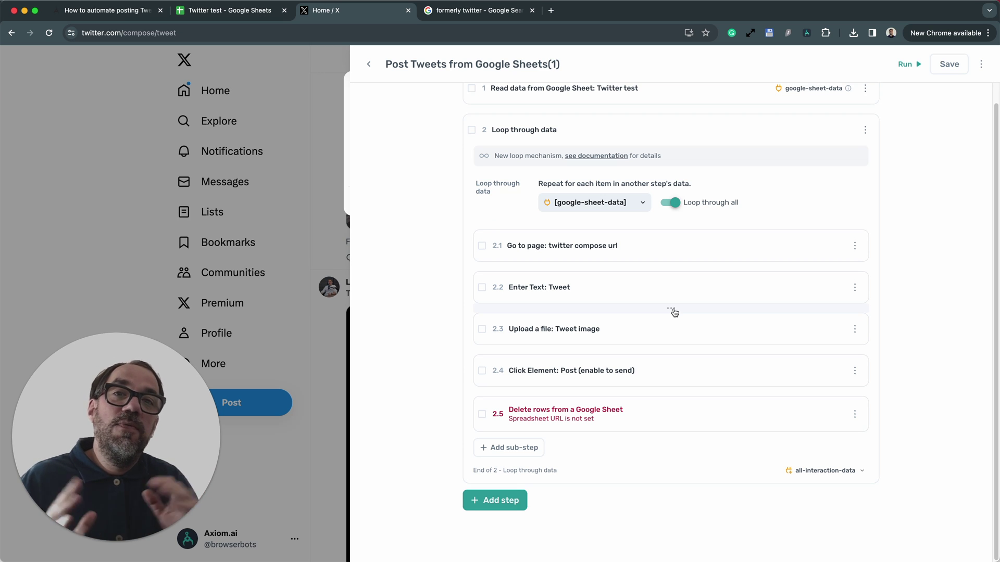
# Step: Point the Delete rows step at the 'Twitter test' spreadsheet, keeping first and last row 1
pyautogui.click(664, 414)
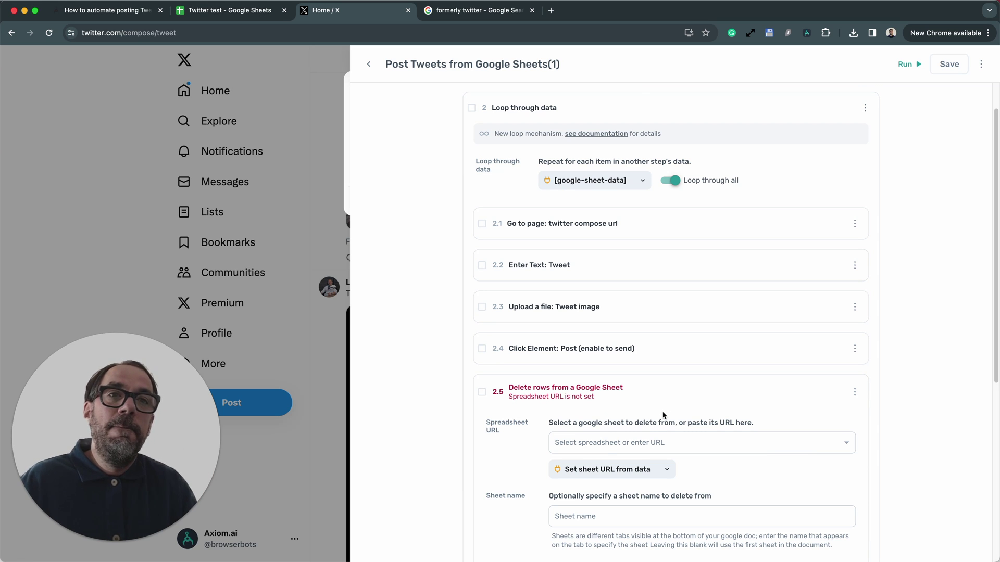
pyautogui.scroll(-1, 615, 486)
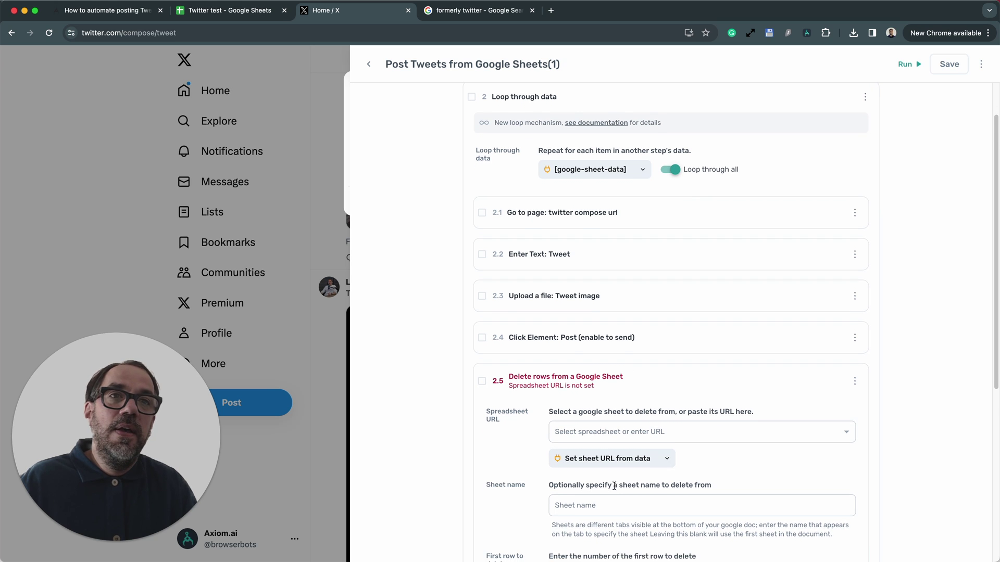
pyautogui.scroll(-2, 615, 485)
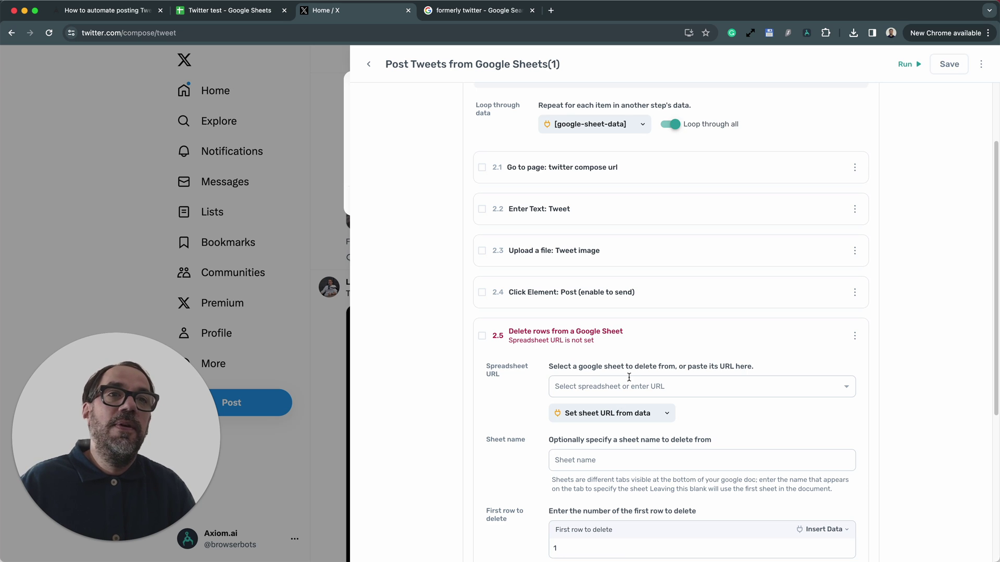
pyautogui.click(659, 381)
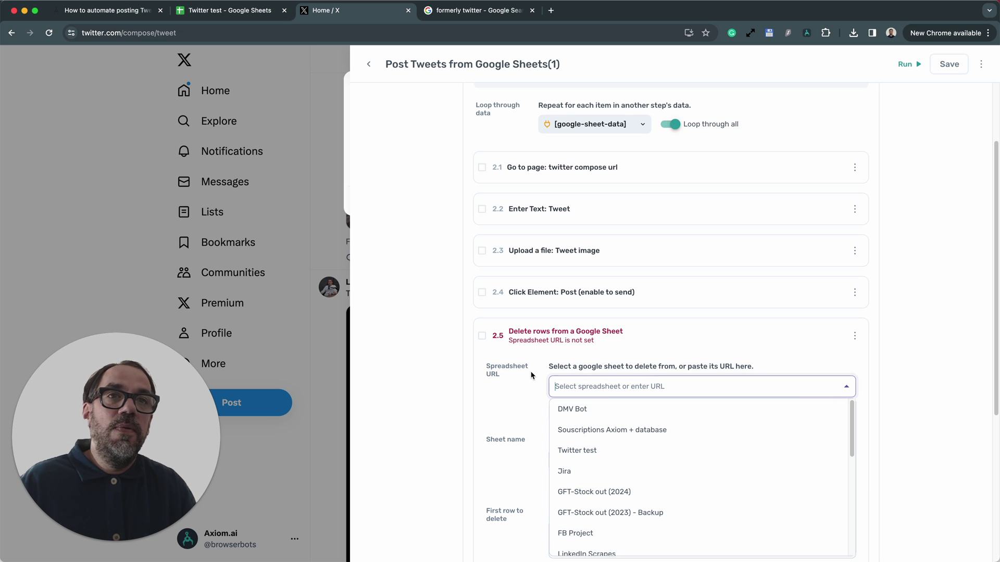
pyautogui.click(499, 376)
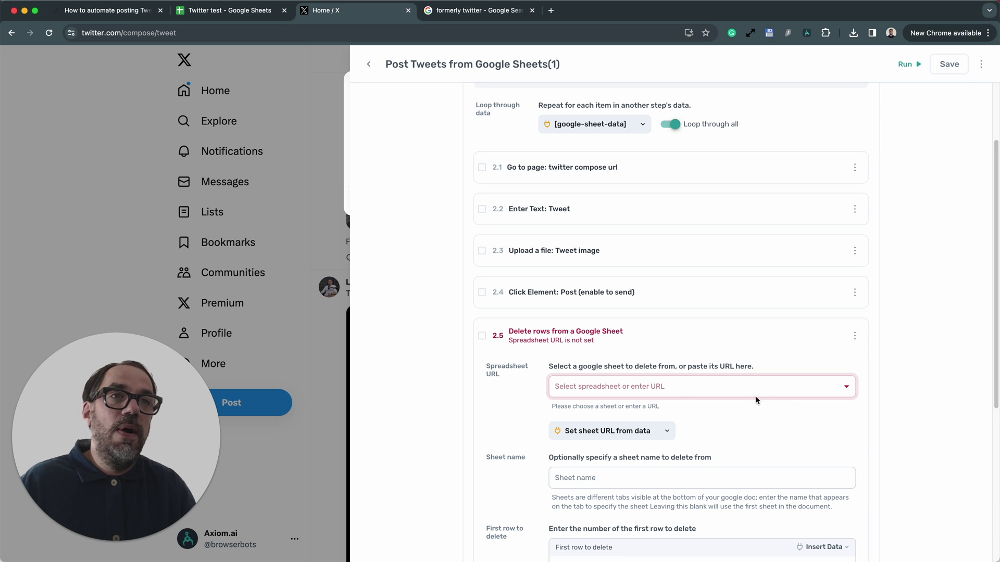
pyautogui.click(692, 394)
pyautogui.click(596, 448)
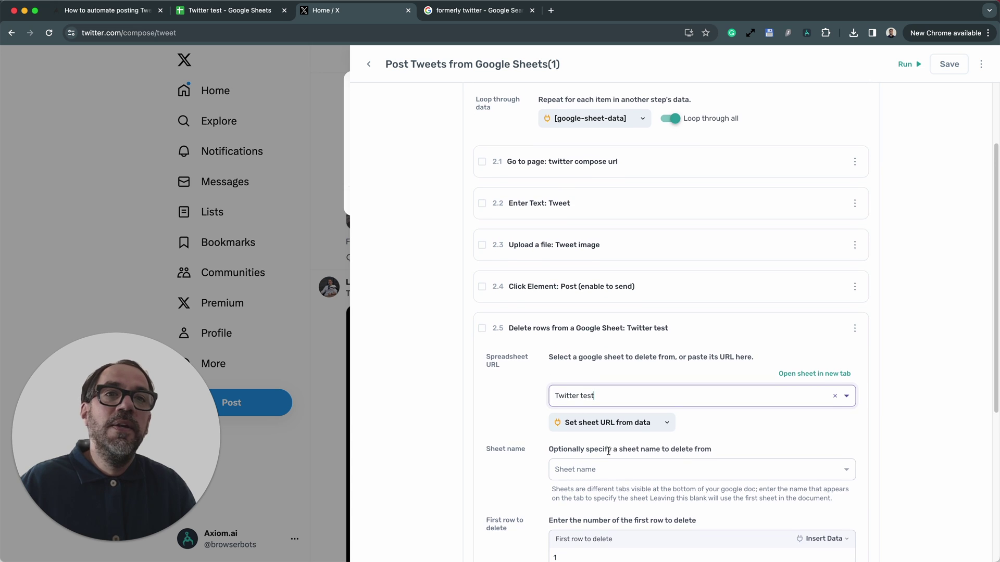
pyautogui.scroll(-1, 522, 452)
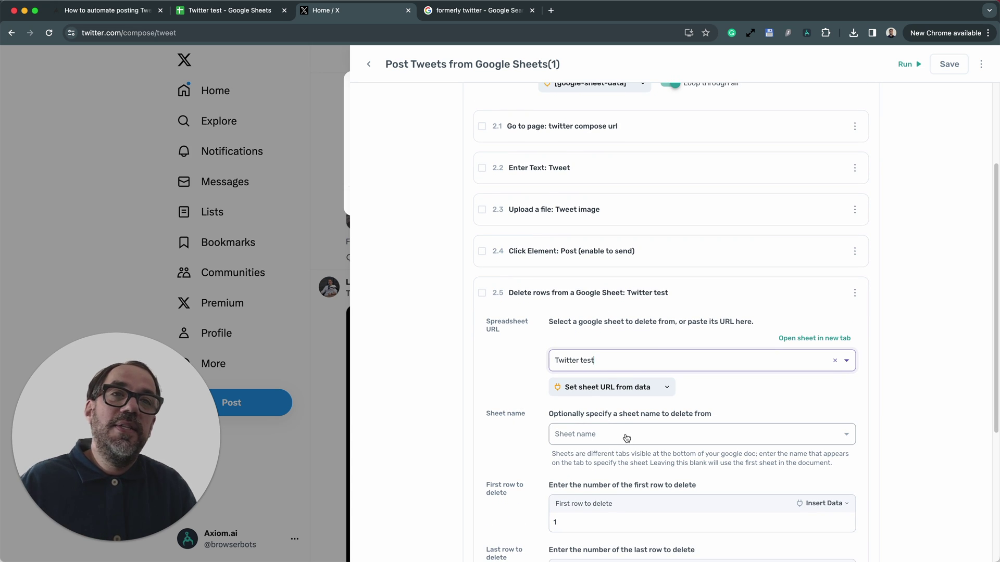
pyautogui.scroll(-4, 579, 464)
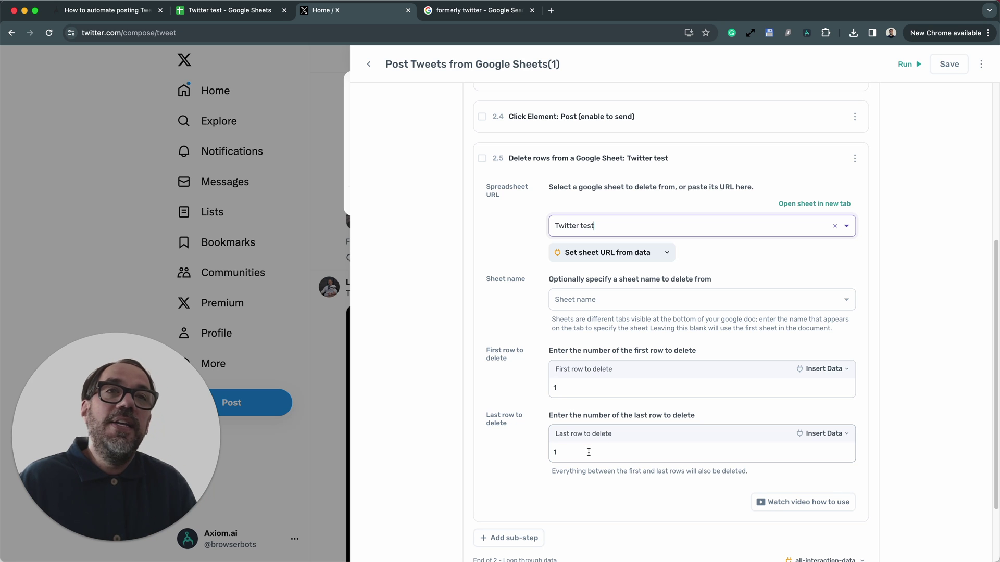
pyautogui.click(704, 156)
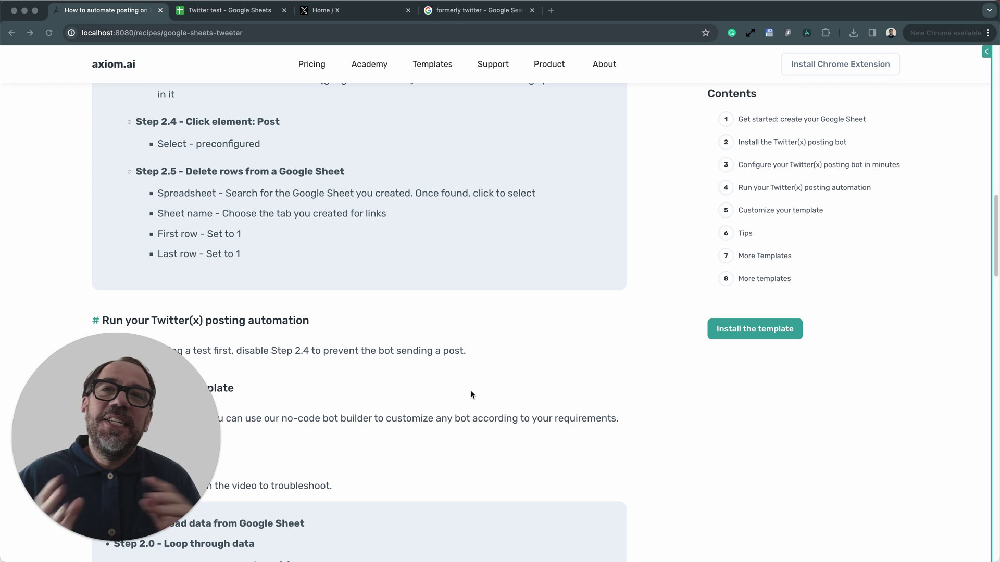
# Step: Open the Axiom bot panel over the recipe guide to show the full loop
pyautogui.click(986, 52)
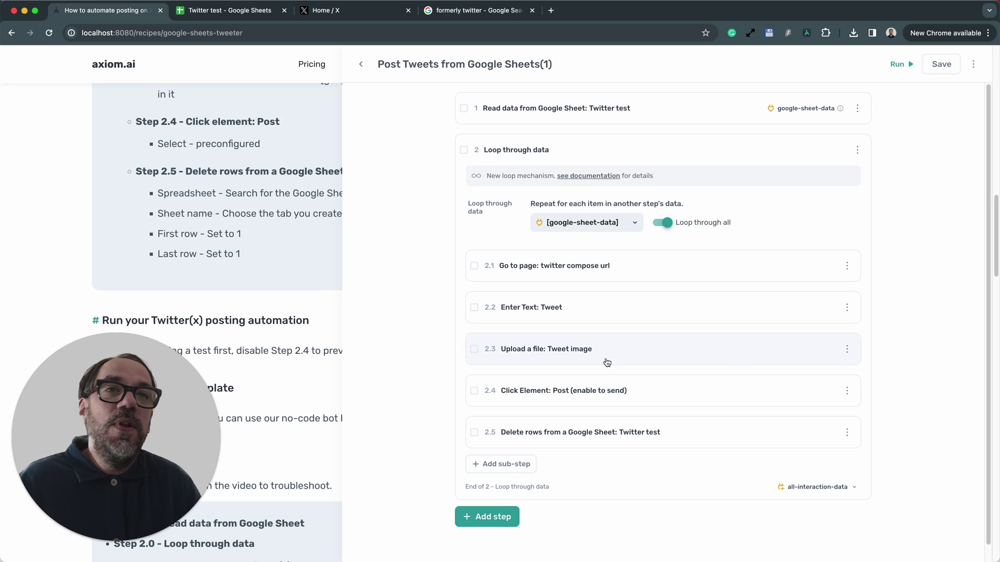
# Step: Disable the 'Click Element: Post' and 'Delete rows' steps (2.4 and 2.5)
pyautogui.click(847, 392)
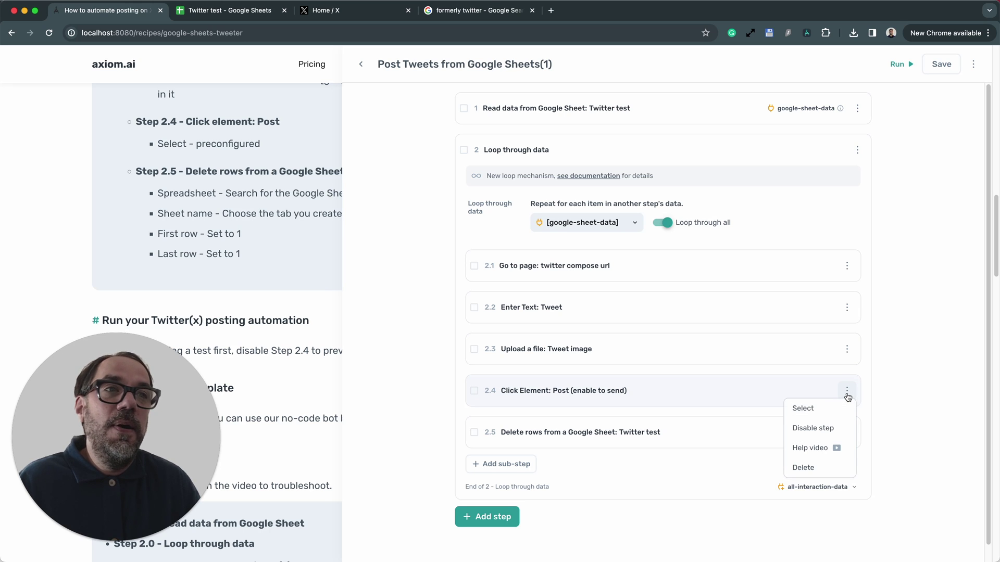
pyautogui.click(830, 429)
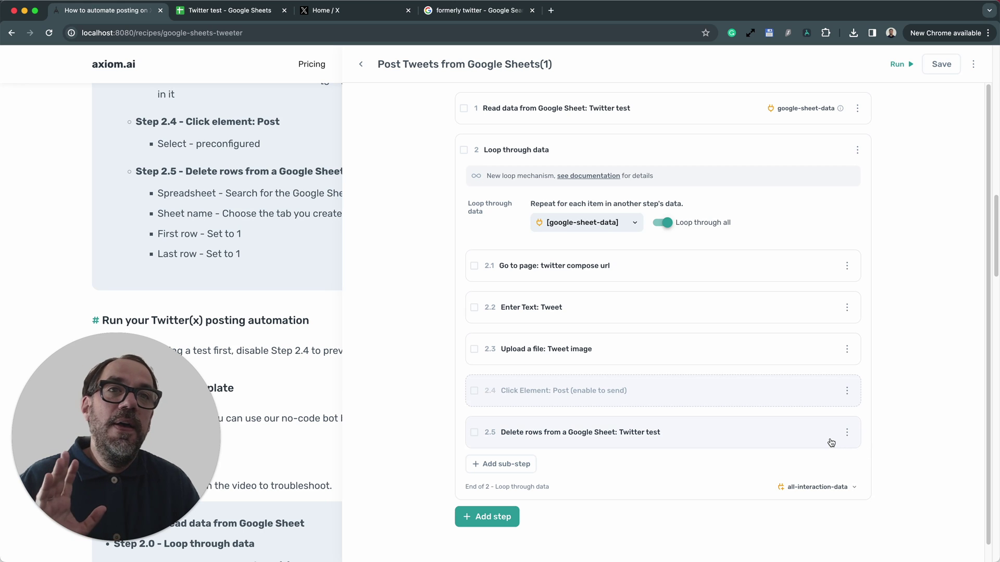
pyautogui.click(848, 432)
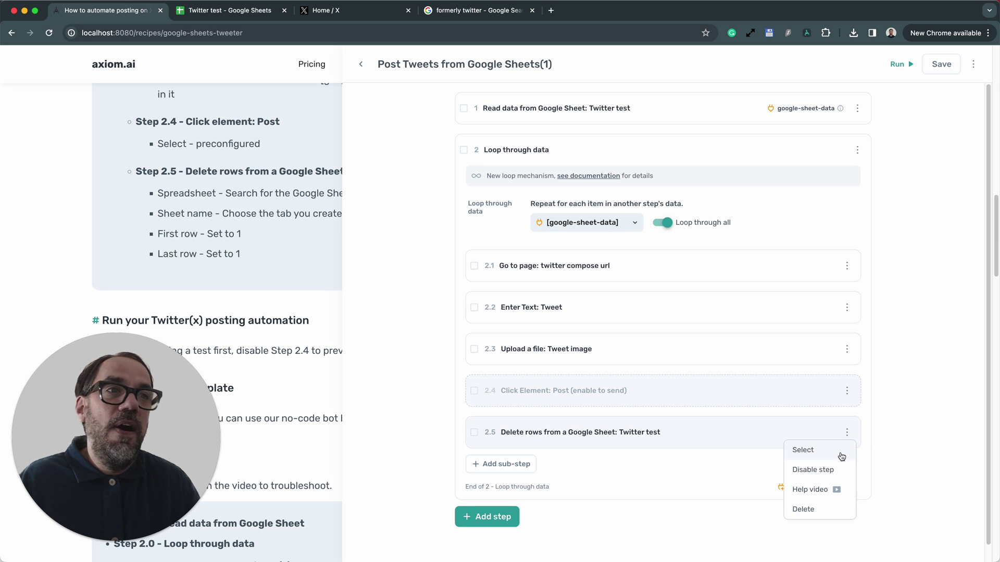
pyautogui.click(836, 465)
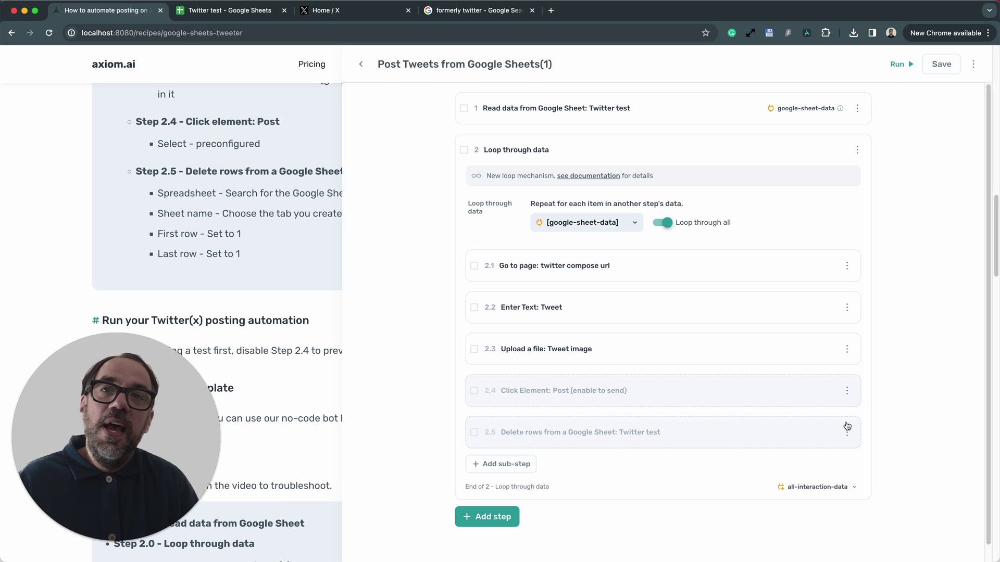
pyautogui.click(898, 64)
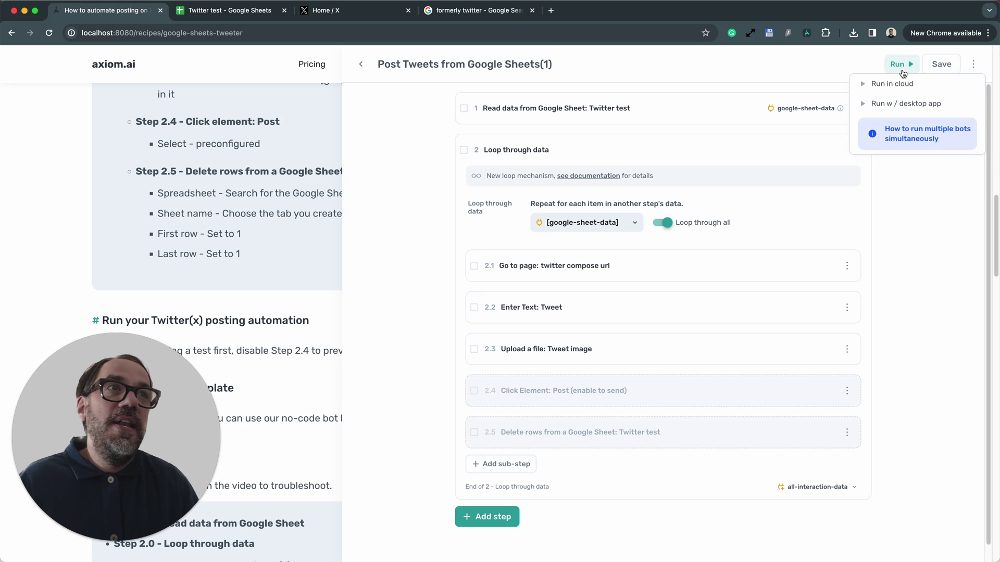
# Step: Run the bot locally with the 'Run w / desktop app' option
pyautogui.click(903, 105)
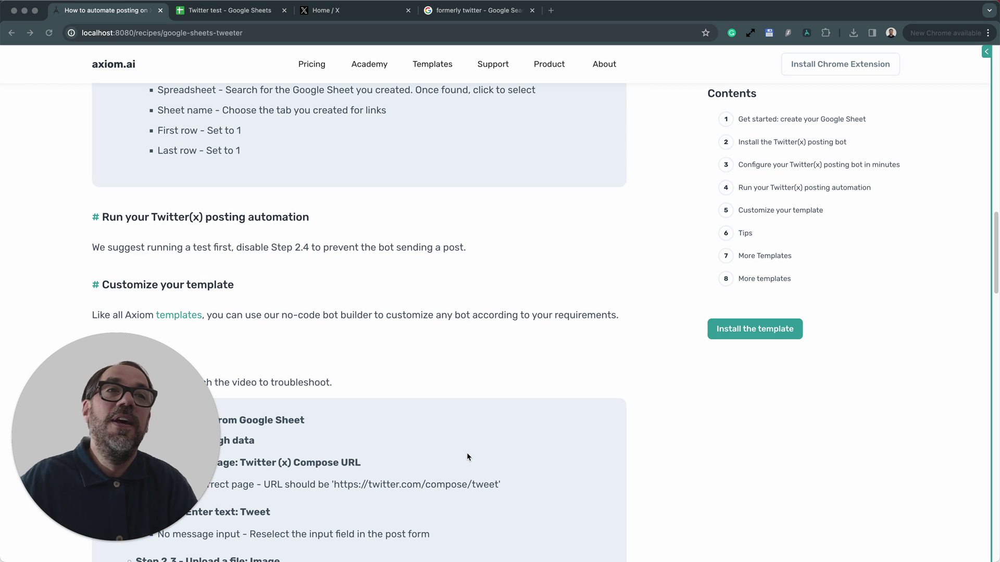
# Step: Search 'upload' in the step picker between steps 2.3 and 2.4, adding nothing
pyautogui.click(986, 60)
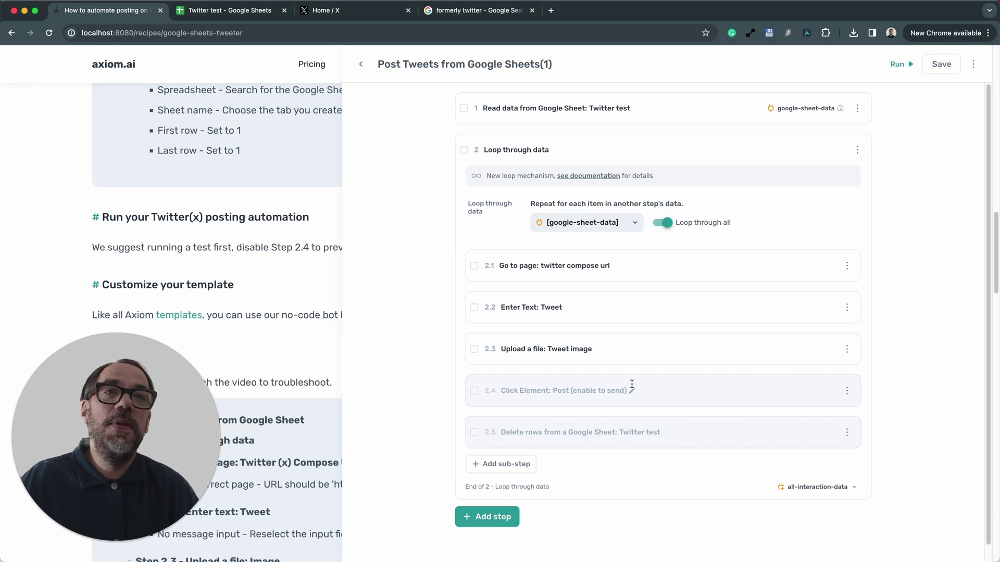
pyautogui.click(615, 374)
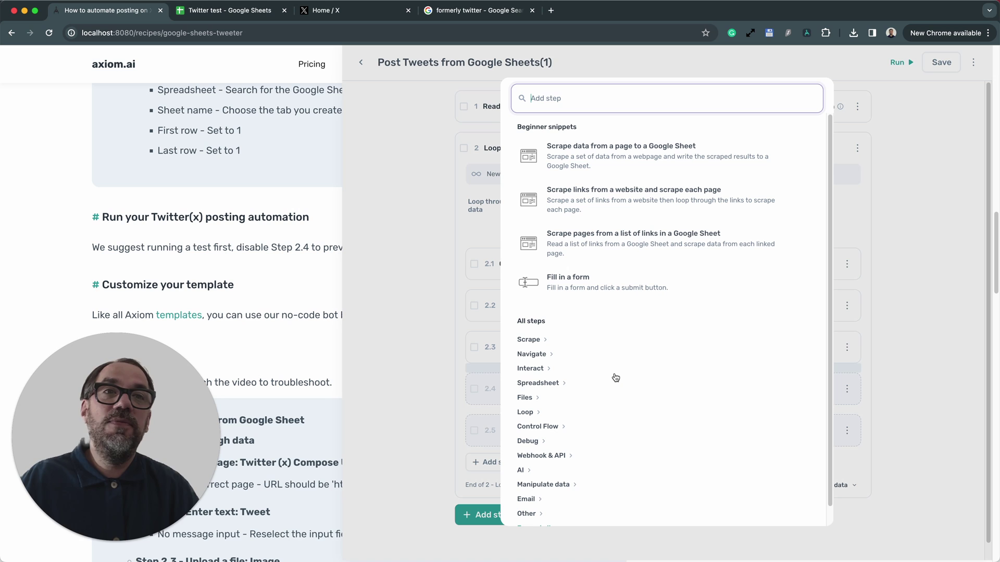
pyautogui.write('upload')
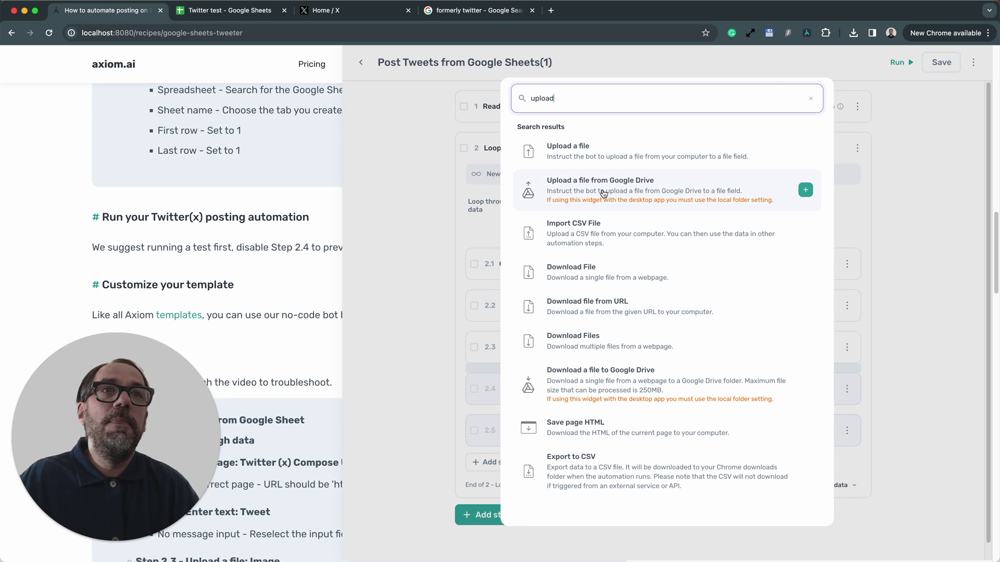
pyautogui.click(886, 189)
pyautogui.click(333, 11)
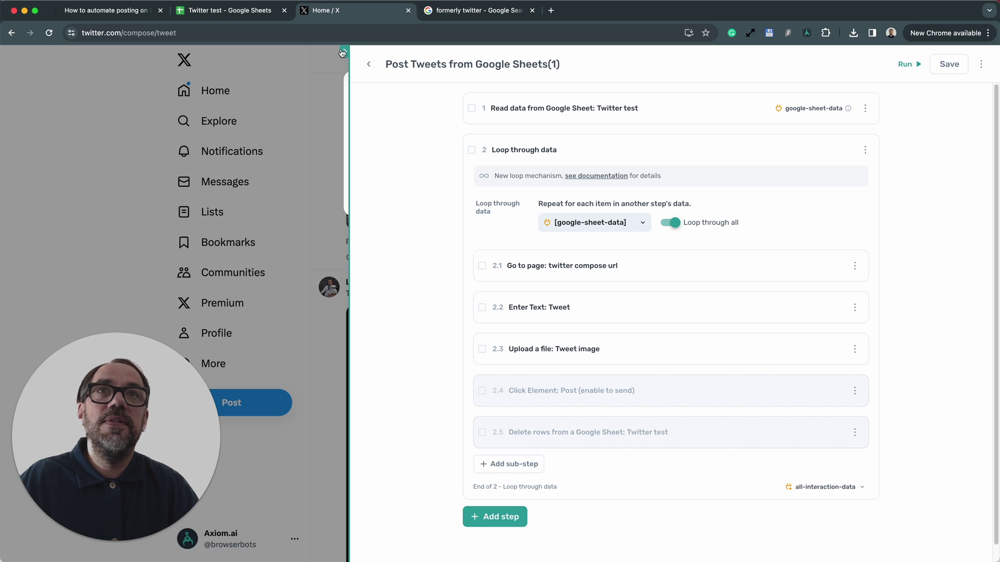
# Step: Try X's image picker in the compose box and cancel it without attaching a file
pyautogui.click(342, 52)
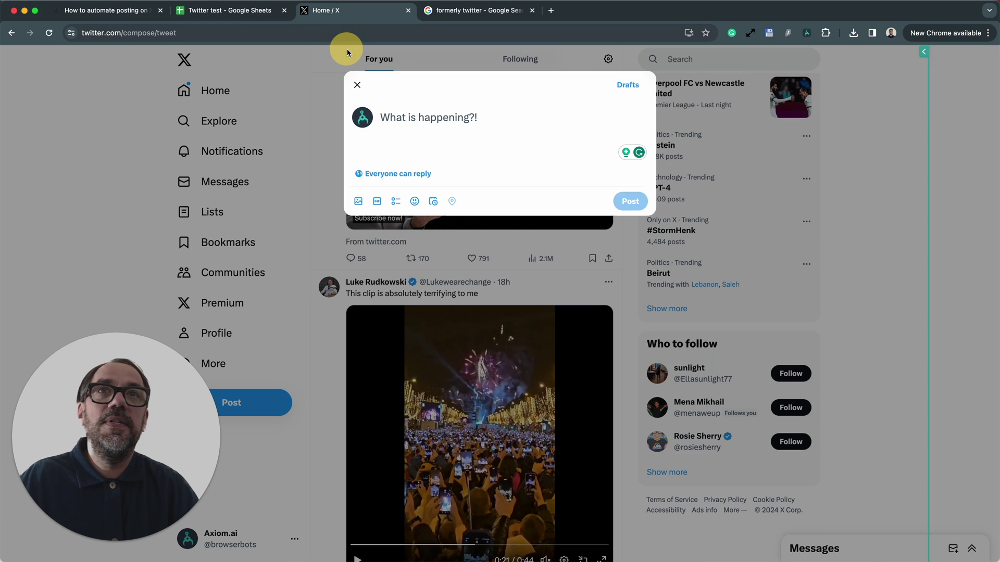
pyautogui.click(358, 201)
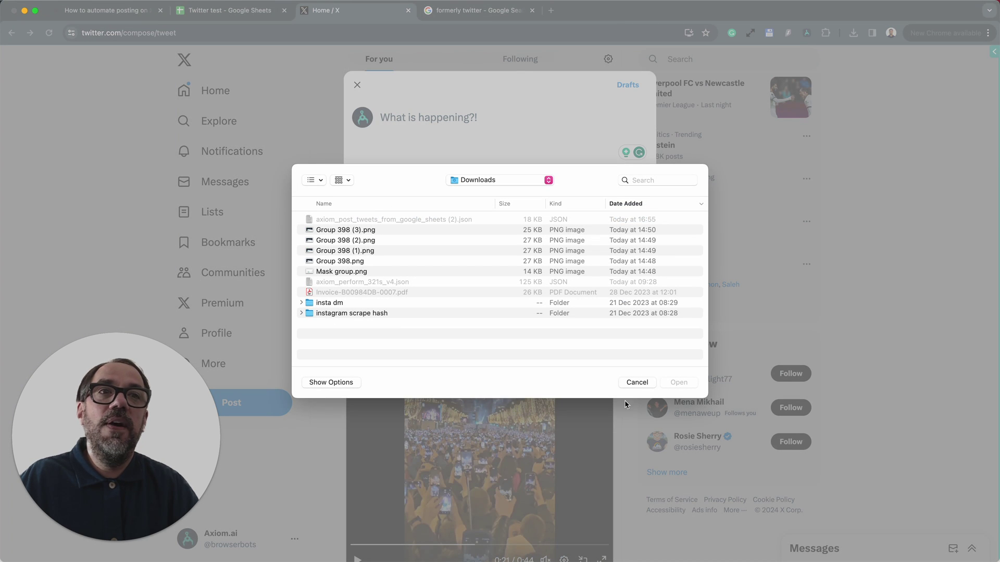
pyautogui.click(631, 387)
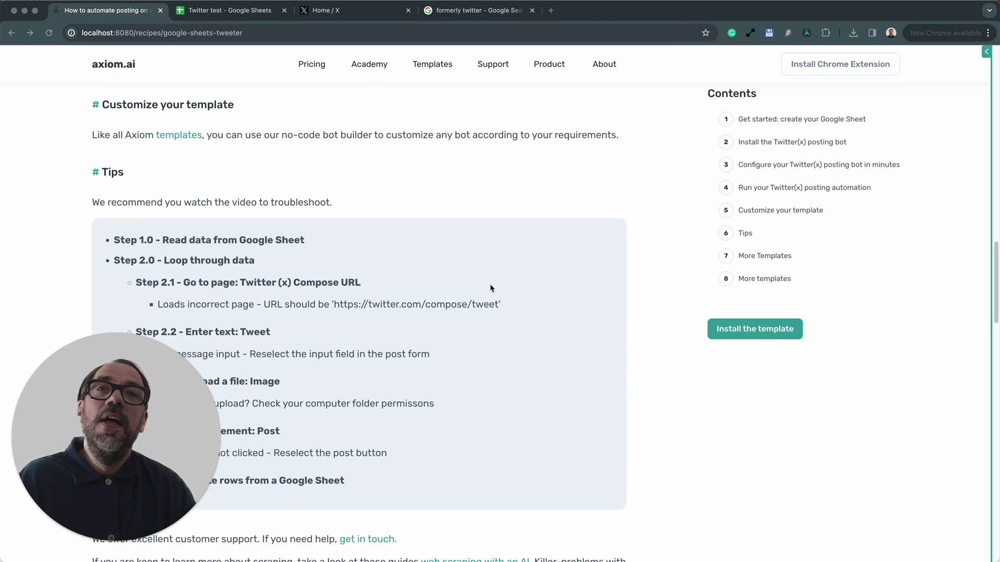
# Step: Refocus the browser window on the X tab with the Axiom editor
pyautogui.click(981, 52)
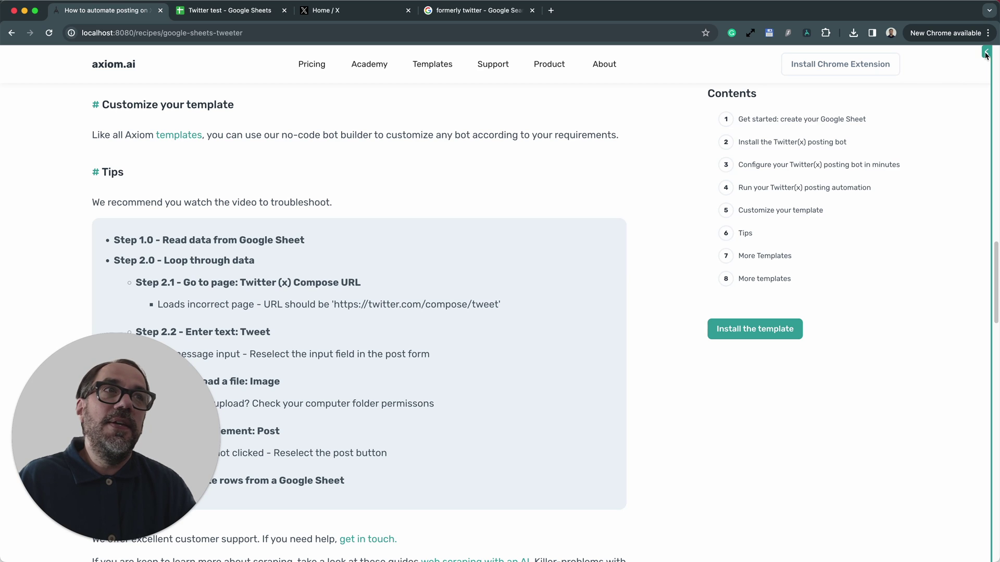
pyautogui.click(369, 16)
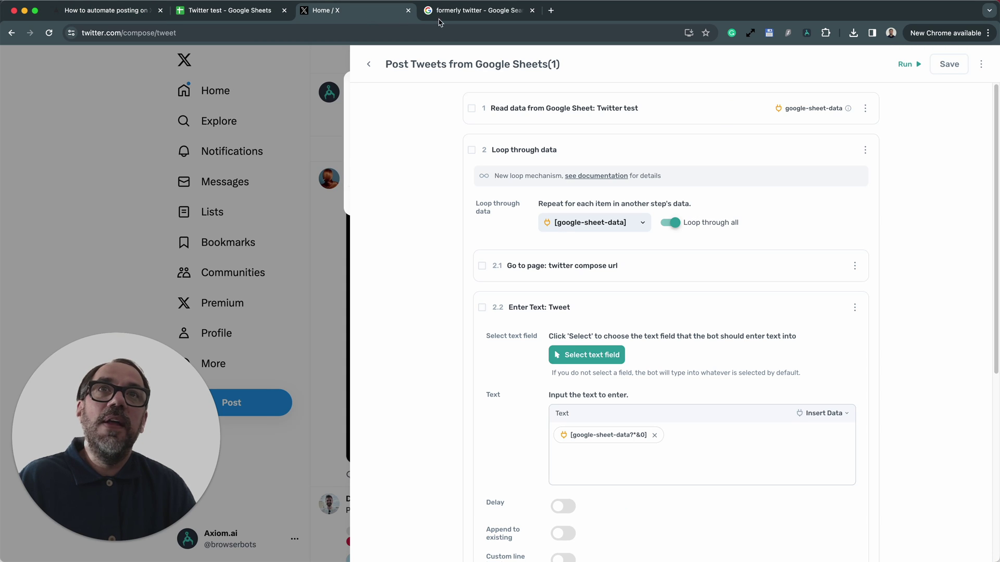
pyautogui.click(673, 263)
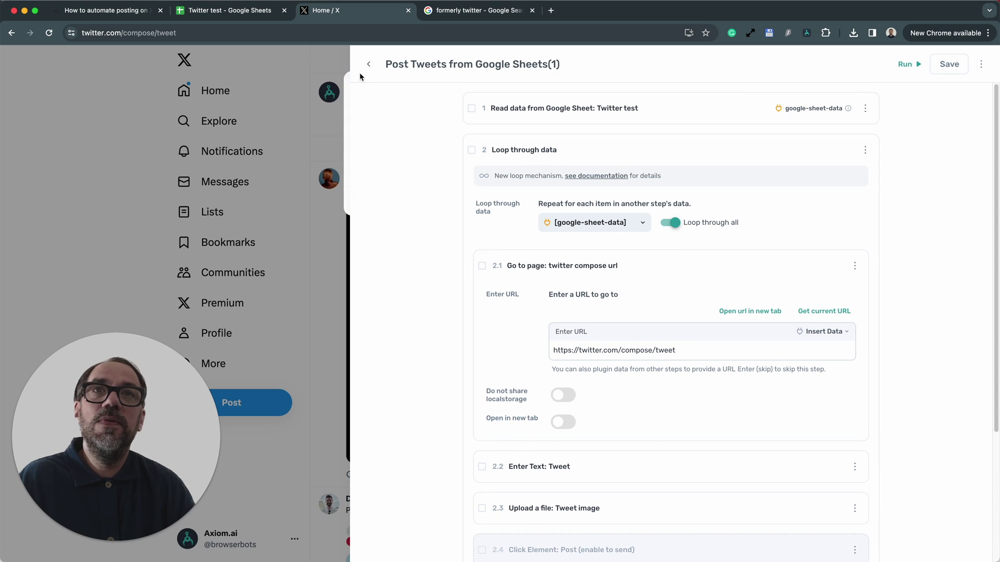
pyautogui.click(347, 78)
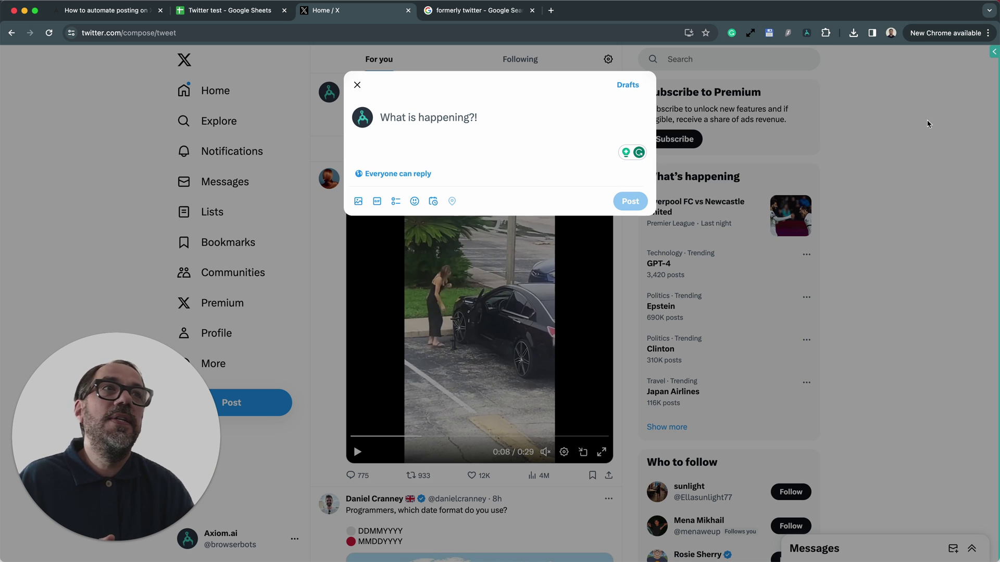
pyautogui.click(935, 80)
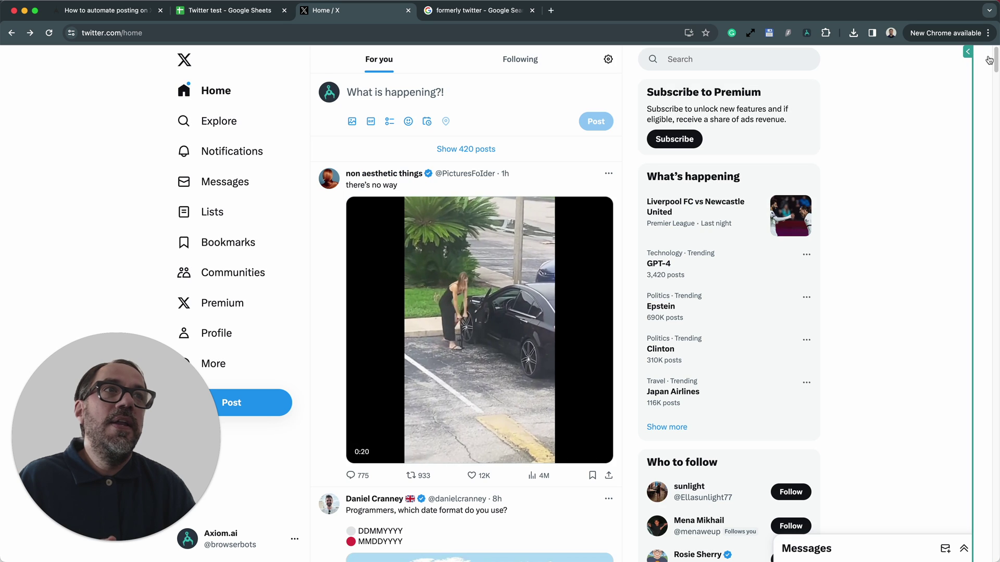
# Step: Show the Enter Text: Tweet step's settings, with Column A as its text
pyautogui.click(993, 52)
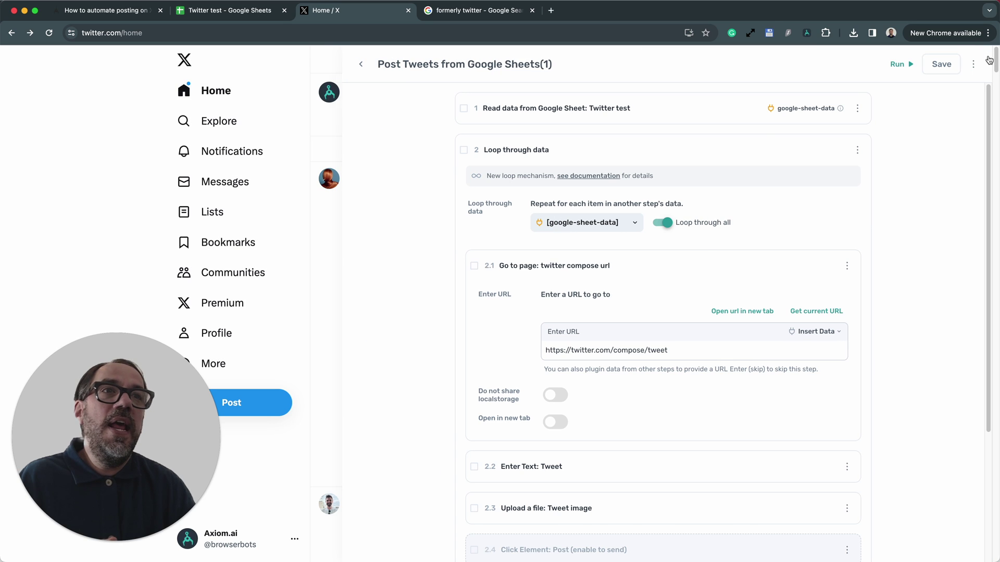
pyautogui.click(702, 270)
pyautogui.click(682, 295)
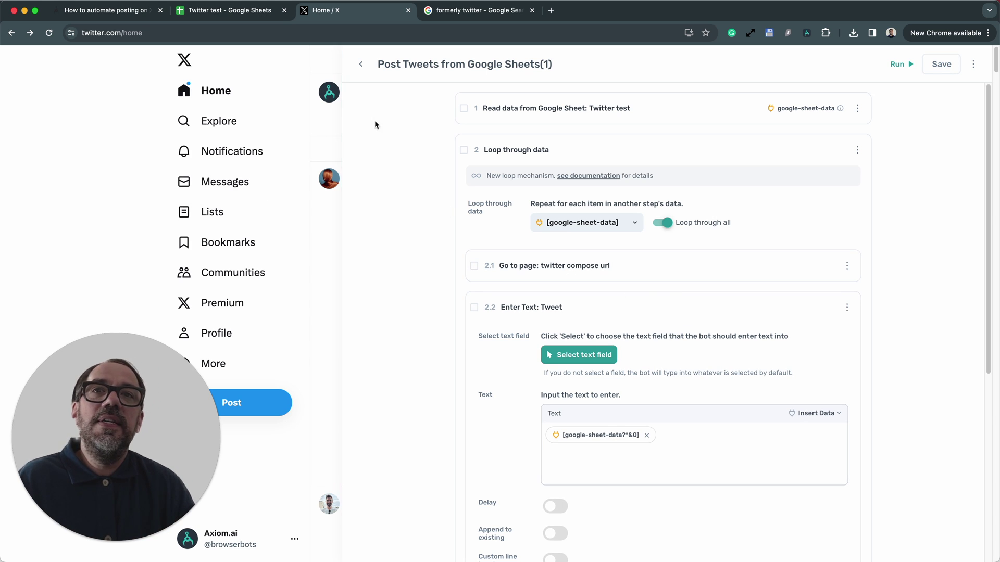
pyautogui.click(263, 396)
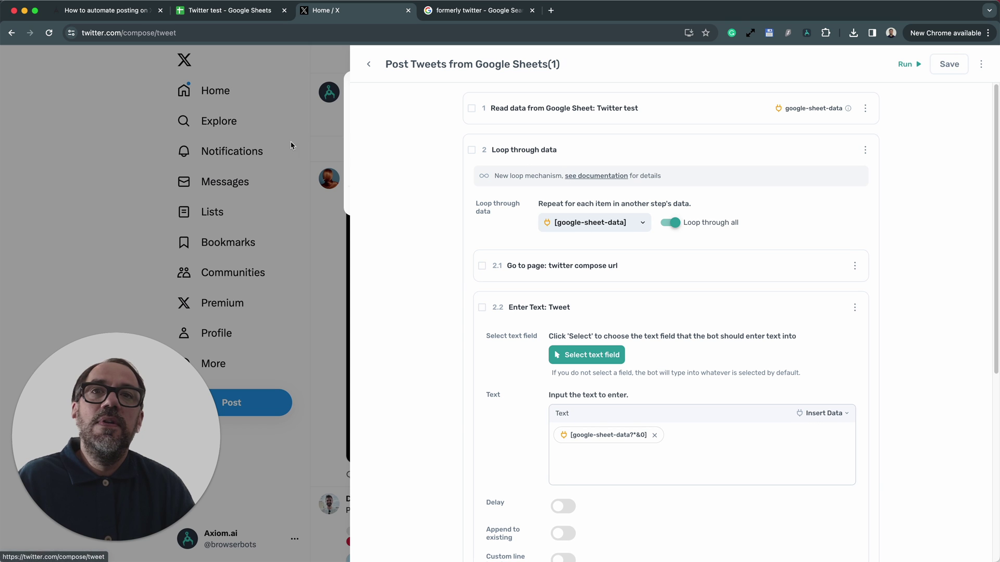
# Step: Target X's post compose box in the Enter Text step, renaming it 'Enter Text: Post text'
pyautogui.click(583, 360)
pyautogui.click(458, 128)
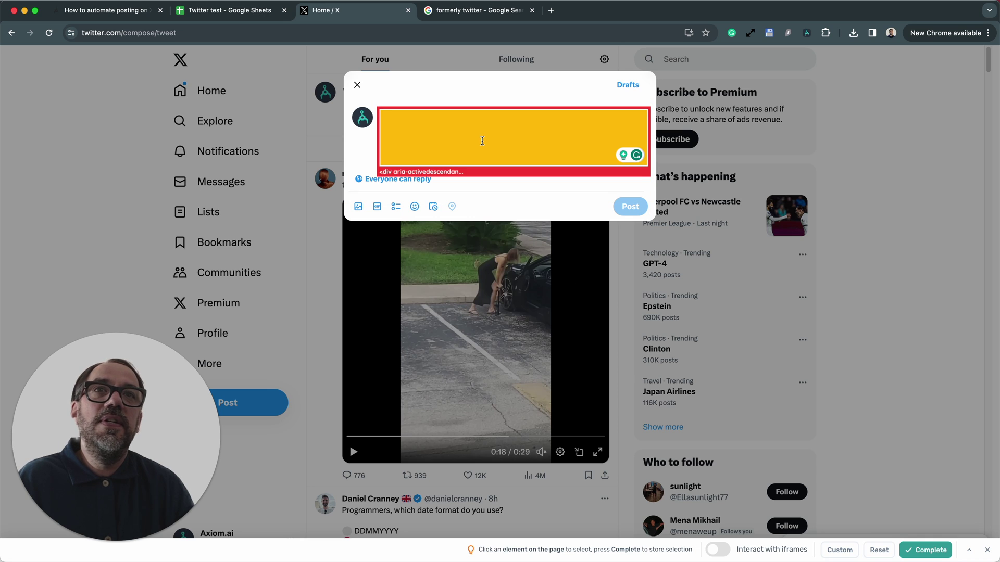
pyautogui.click(943, 551)
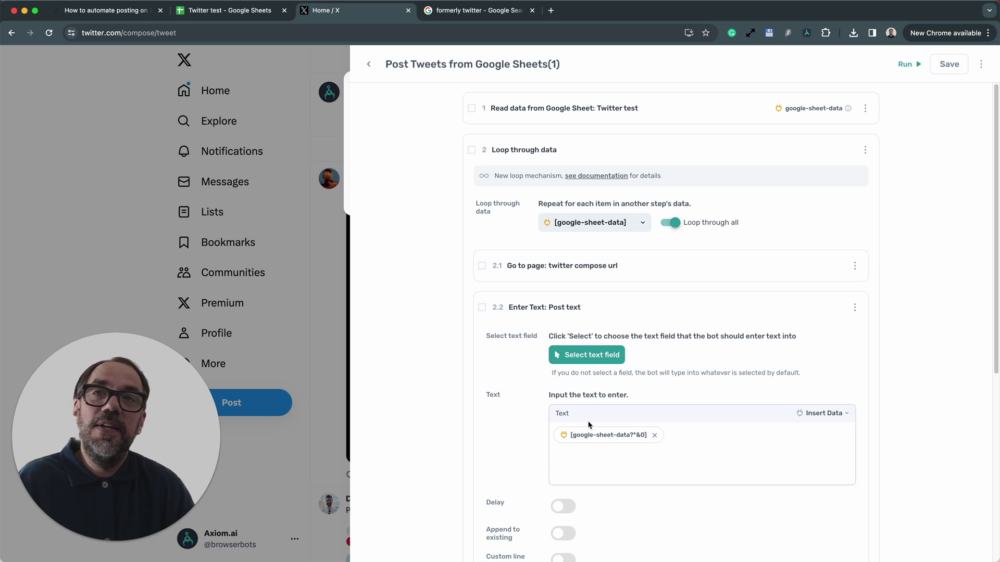
pyautogui.click(677, 310)
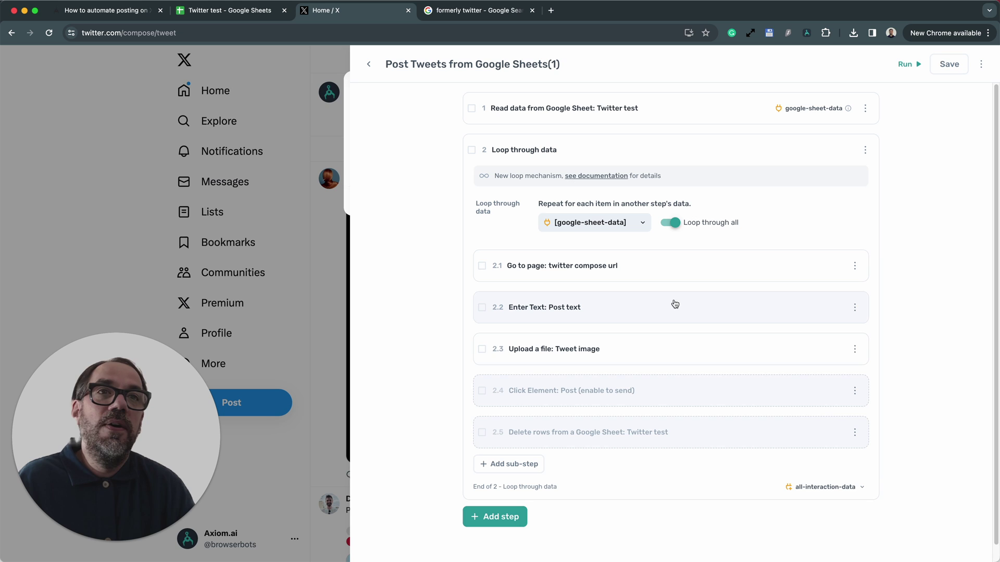
# Step: Set the Tweet image step's File Input Field to the image icon in X's compose box
pyautogui.click(661, 358)
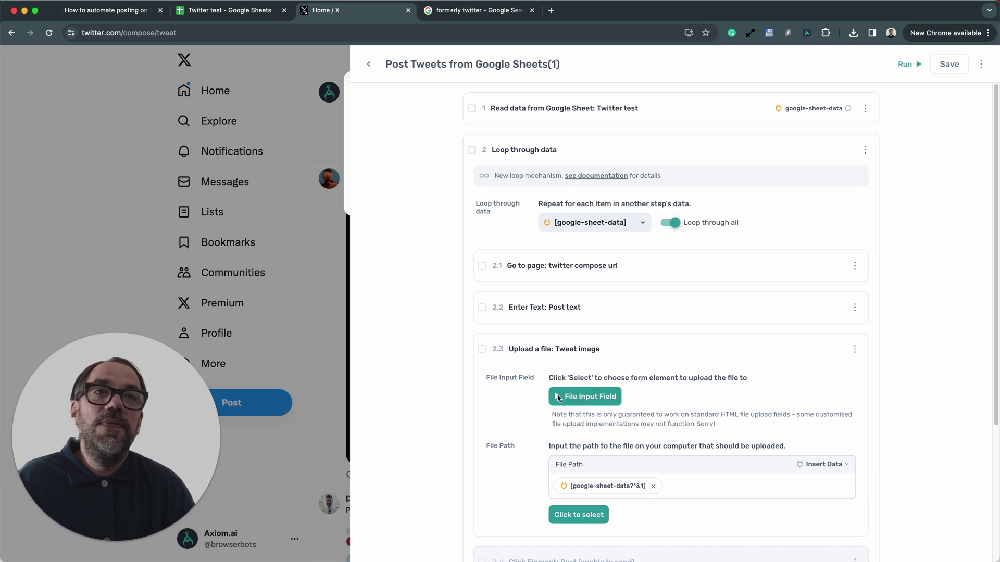
pyautogui.click(596, 395)
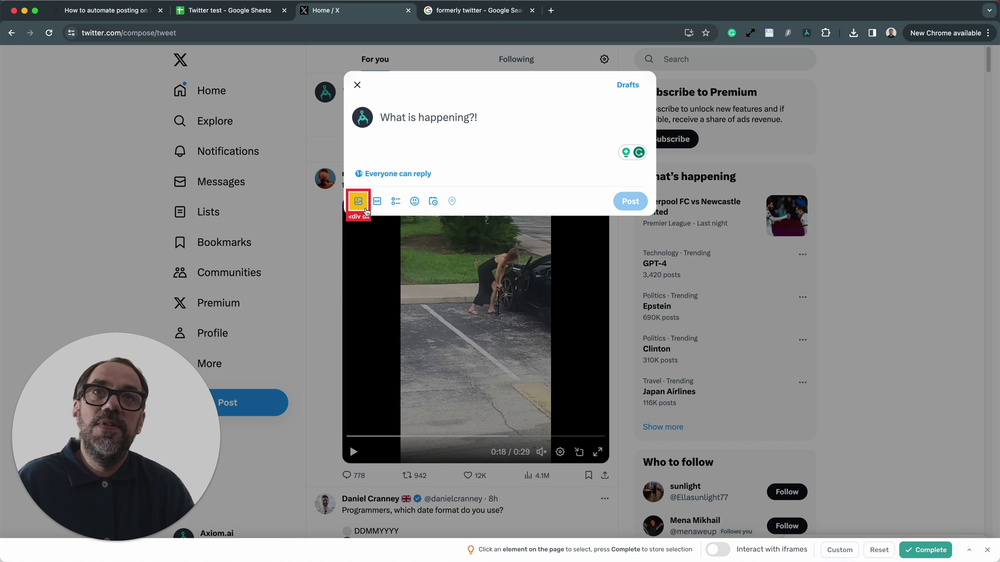
pyautogui.click(358, 201)
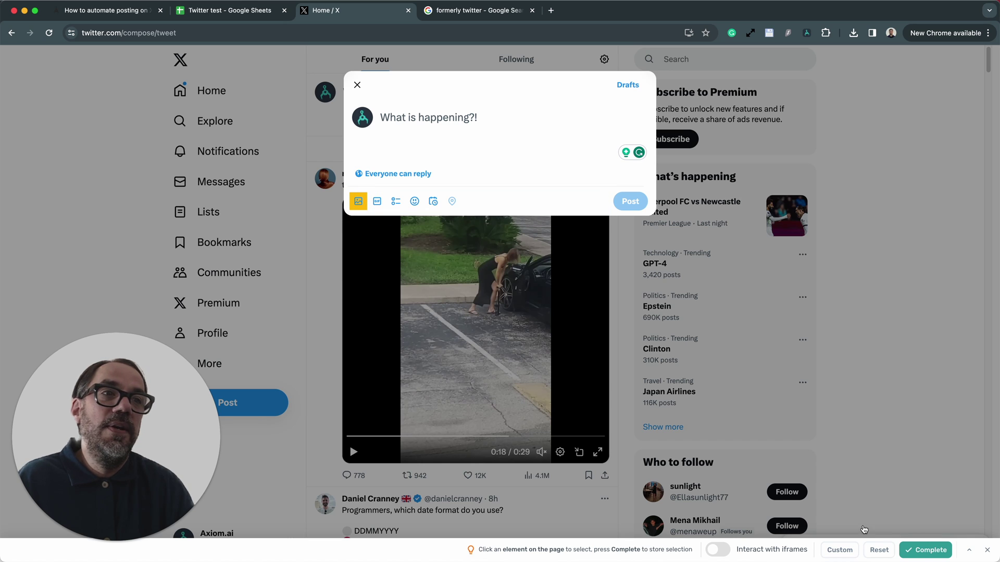
pyautogui.click(925, 550)
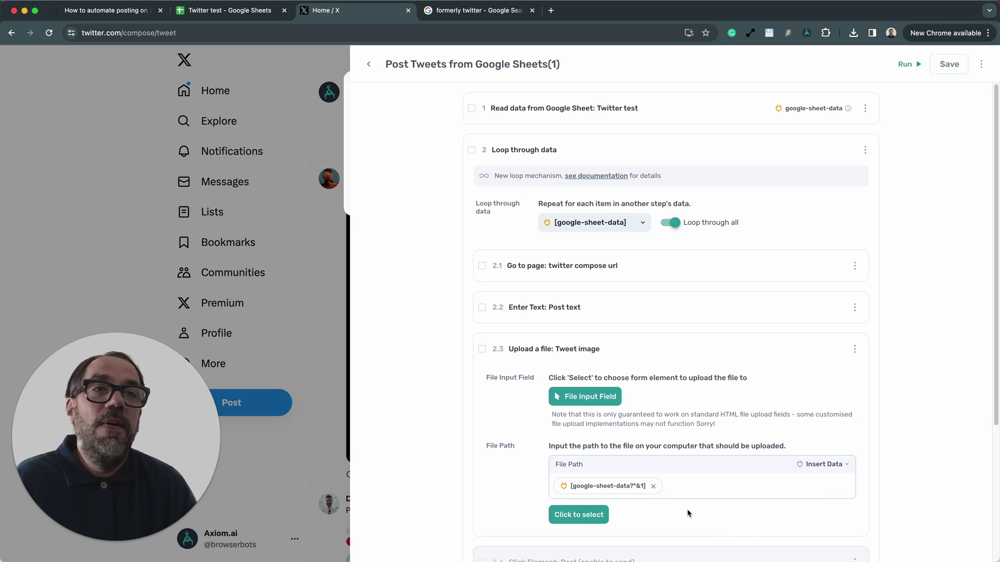
# Step: Choose 4.jpeg from the Desktop 'test' folder as the Tweet image file path, dismissing the desktop-app notice
pyautogui.click(590, 524)
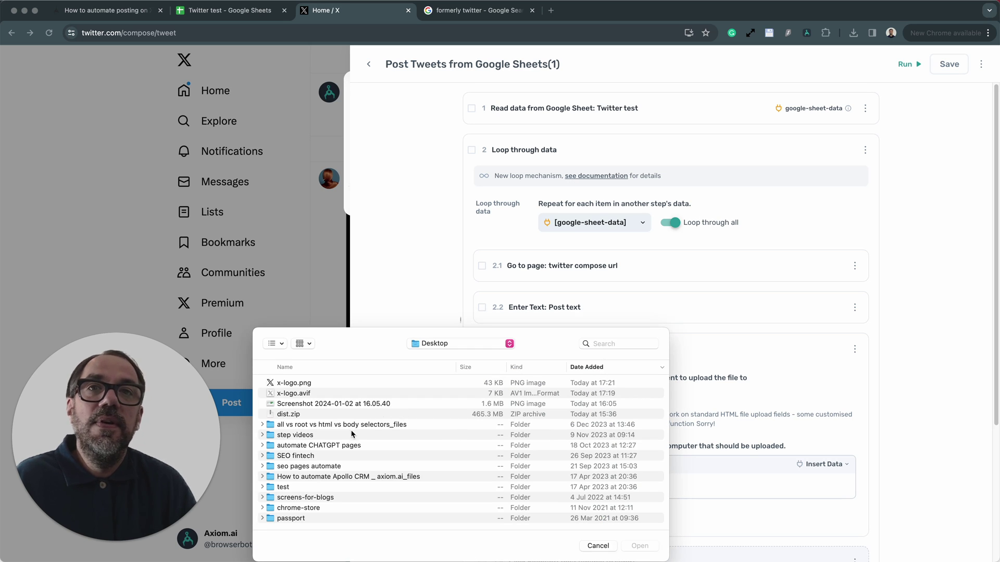
pyautogui.click(352, 445)
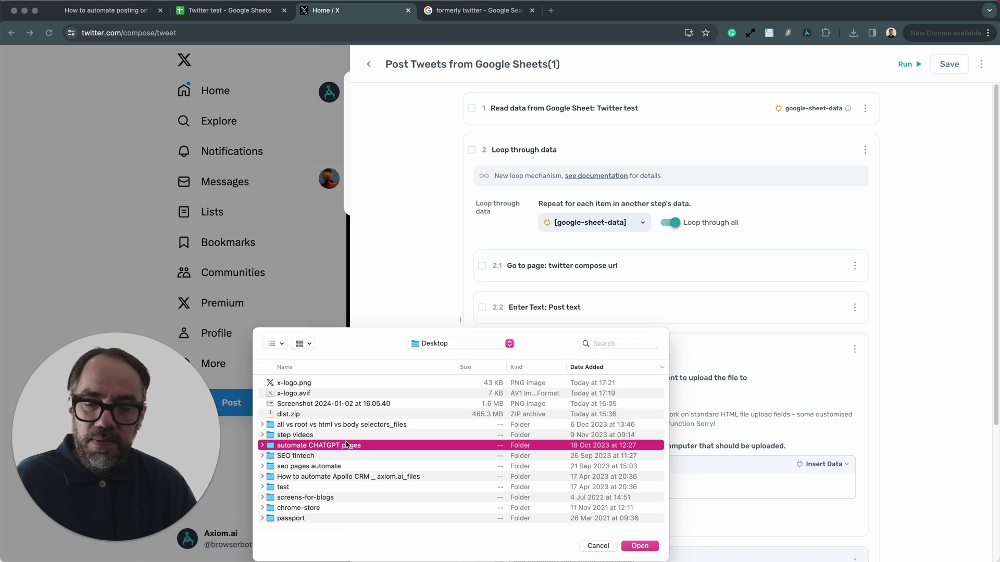
pyautogui.write('test')
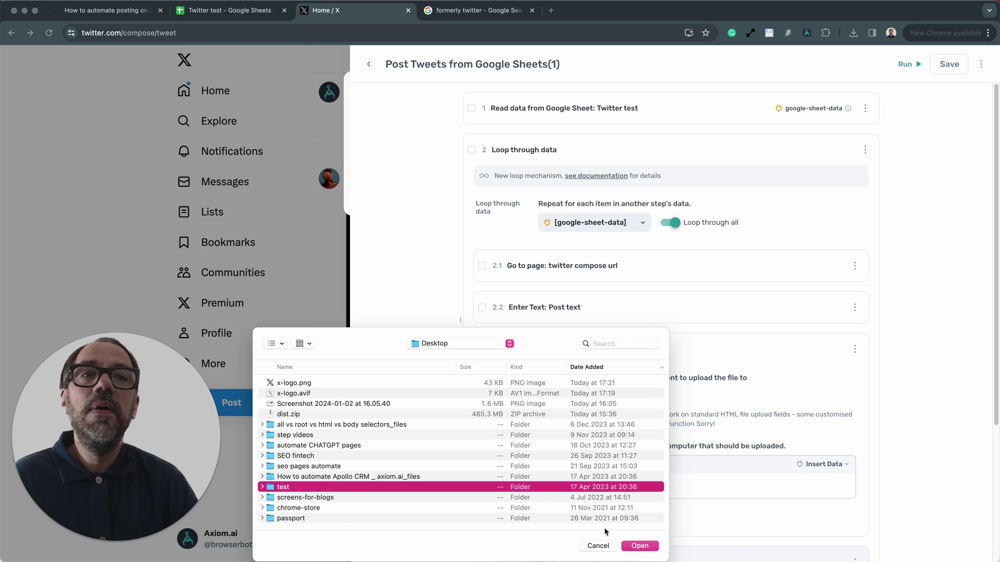
pyautogui.click(651, 547)
pyautogui.click(297, 414)
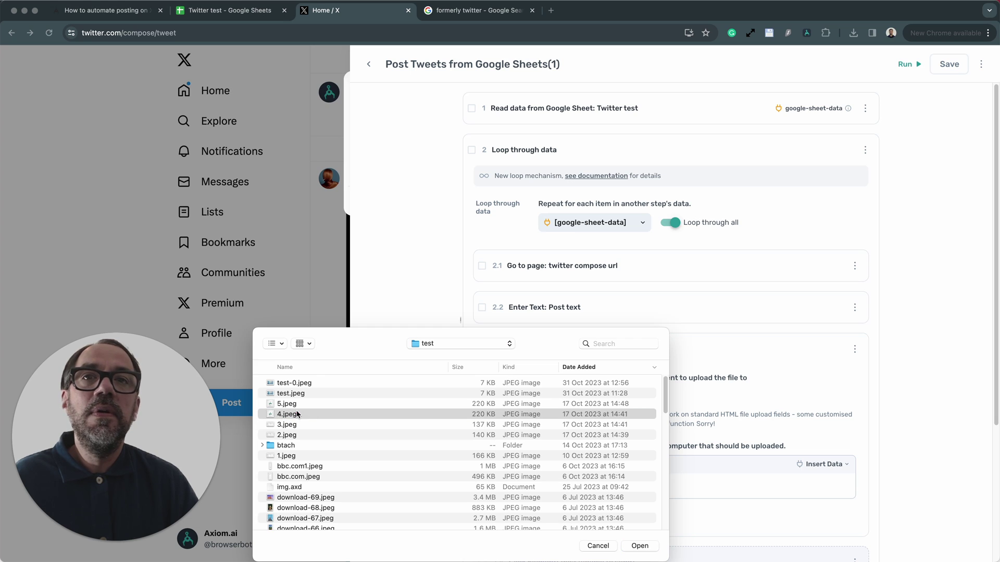
pyautogui.click(640, 546)
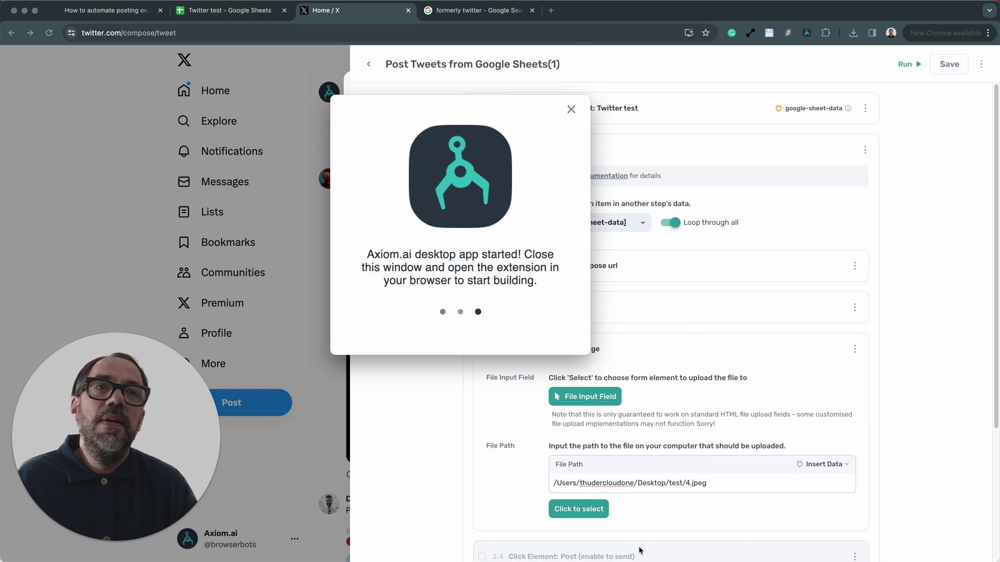
pyautogui.click(634, 513)
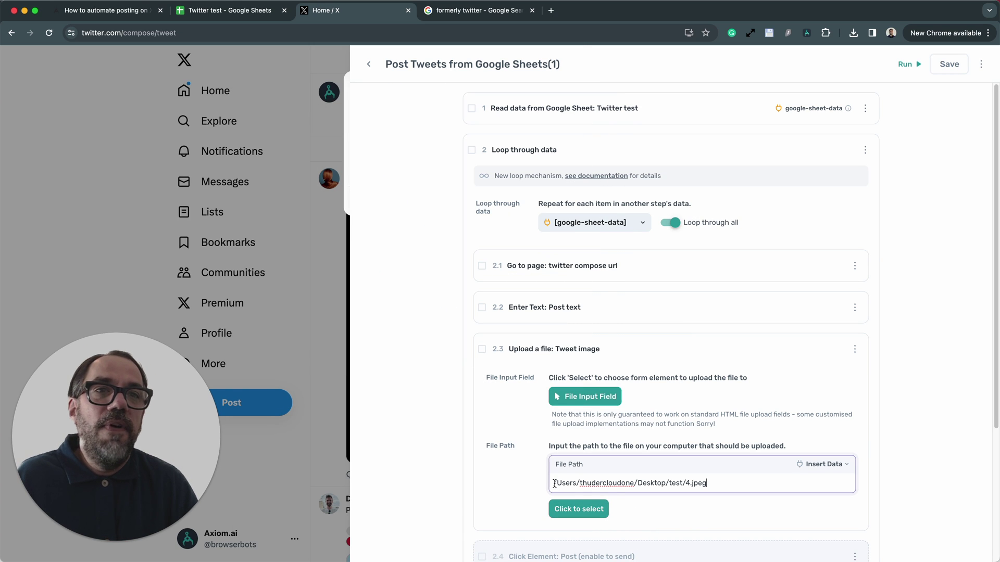
pyautogui.moveTo(555, 483); pyautogui.dragTo(740, 489)
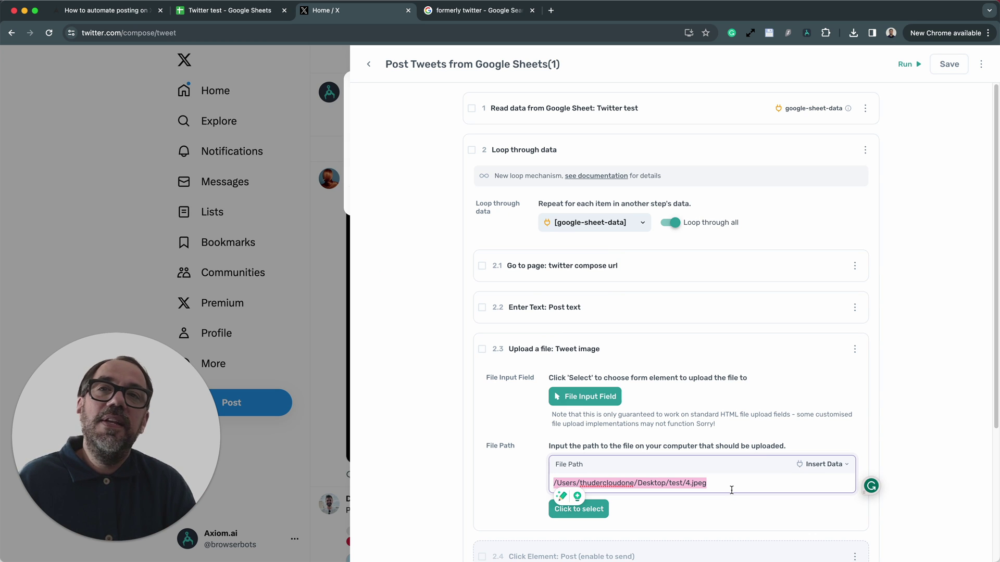
pyautogui.click(653, 350)
# Step: Re-select X's Post button as the click target, matched by element text 'Post', without clicking now
pyautogui.click(687, 399)
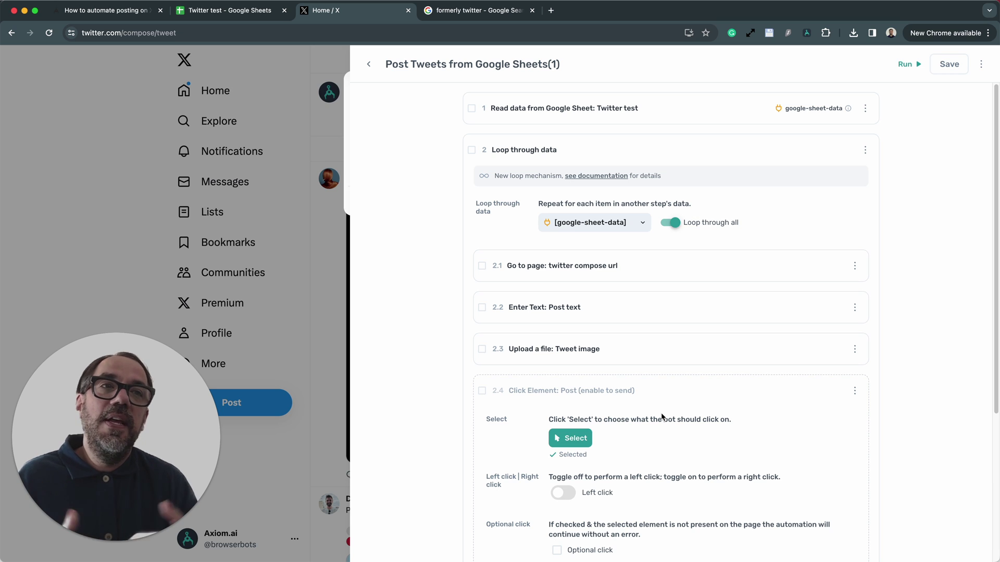
pyautogui.click(854, 391)
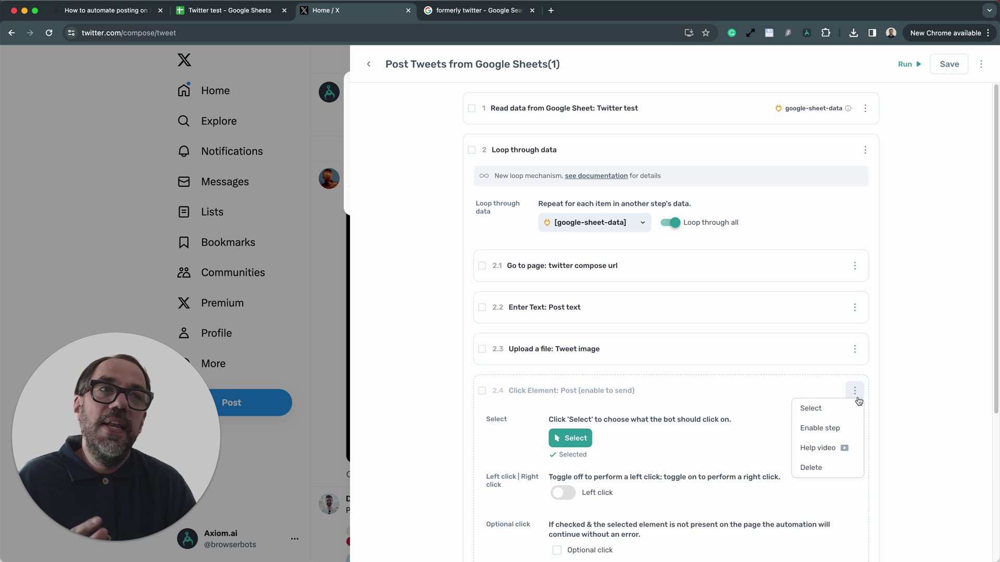
pyautogui.click(575, 438)
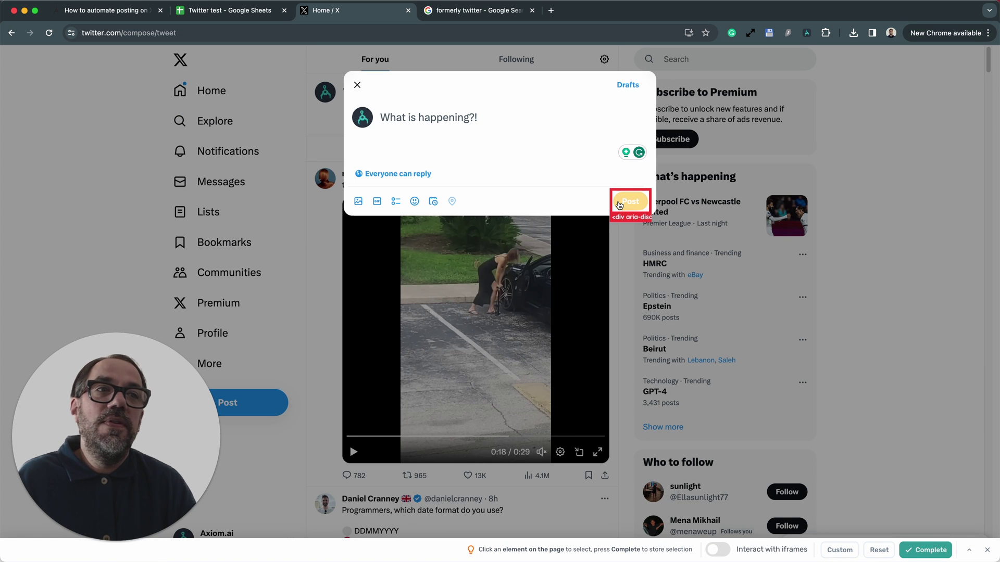
pyautogui.click(619, 205)
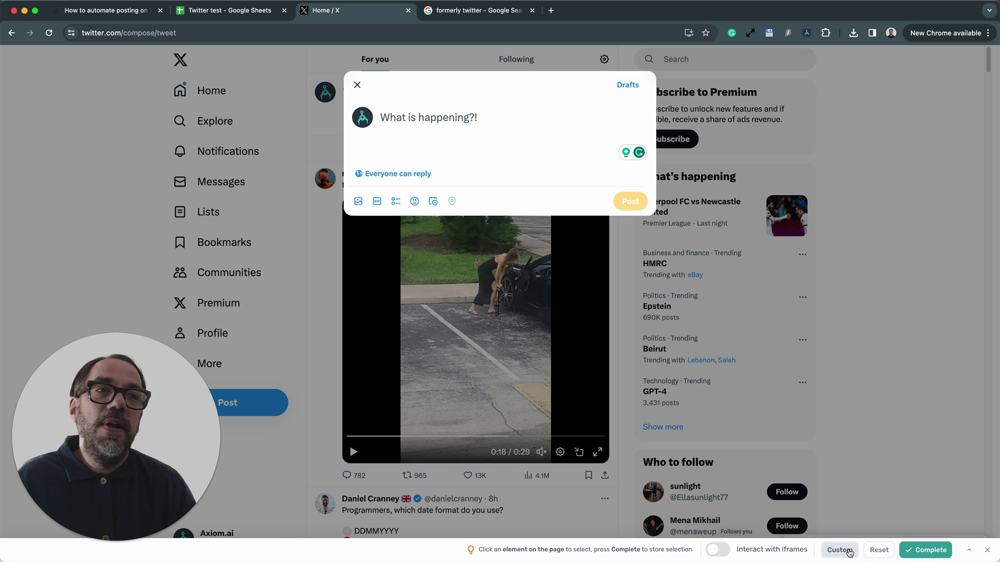
pyautogui.click(839, 550)
pyautogui.moveTo(76, 406); pyautogui.dragTo(88, 240)
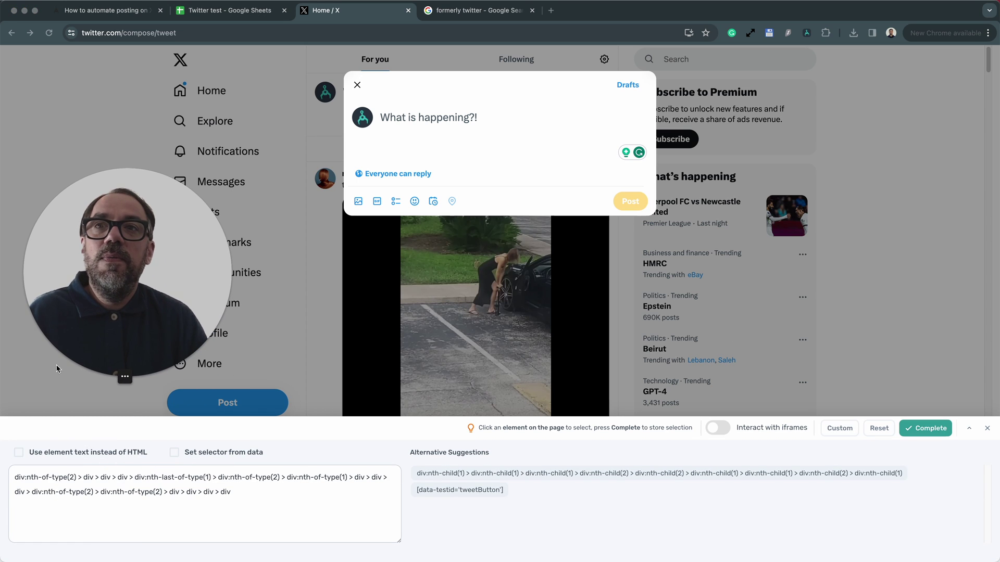
pyautogui.click(66, 452)
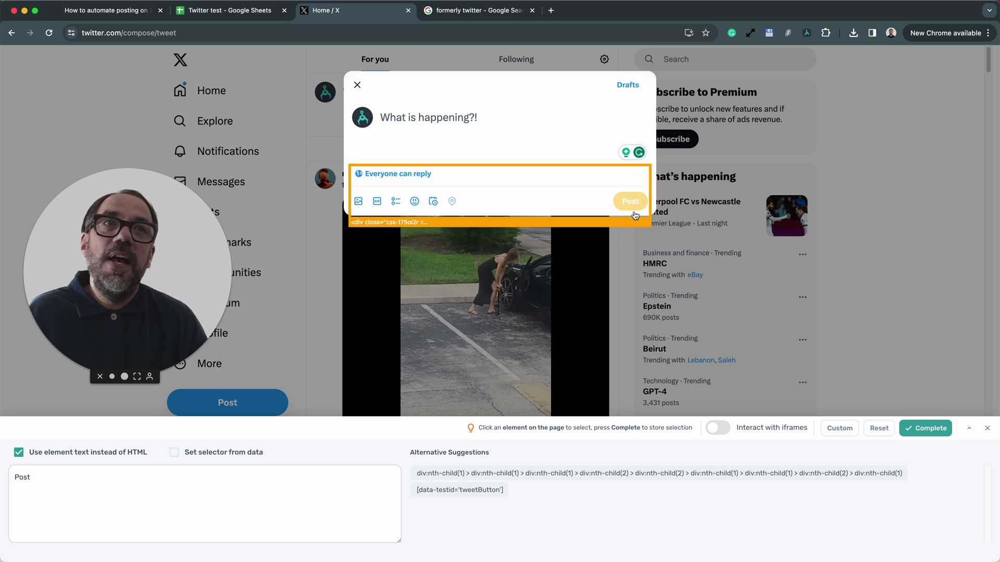
pyautogui.click(920, 428)
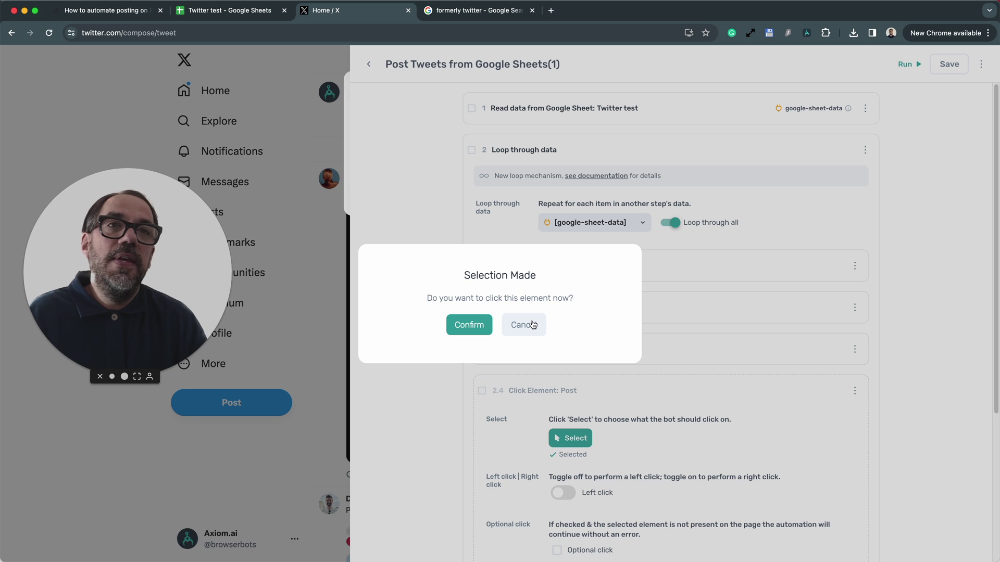
pyautogui.click(539, 325)
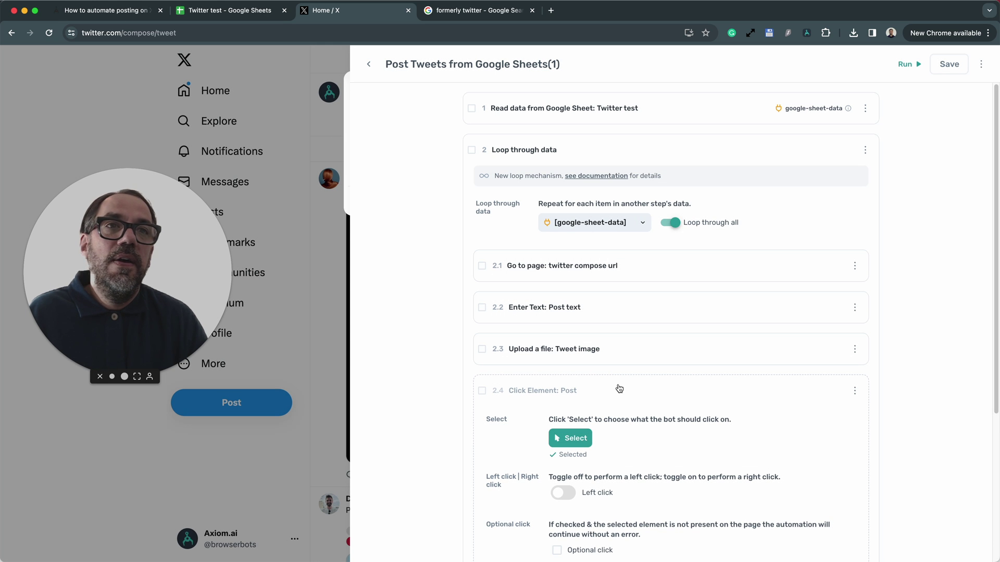
pyautogui.click(618, 387)
# Step: Review the Delete rows step's settings removing row 1 of the Twitter test sheet, then fold it back
pyautogui.click(702, 432)
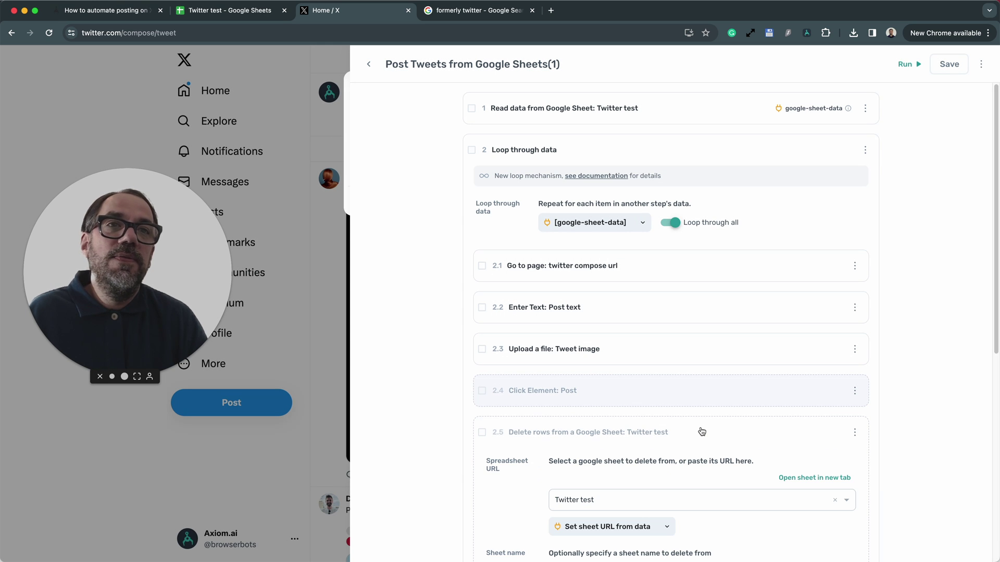
pyautogui.scroll(-3, 702, 431)
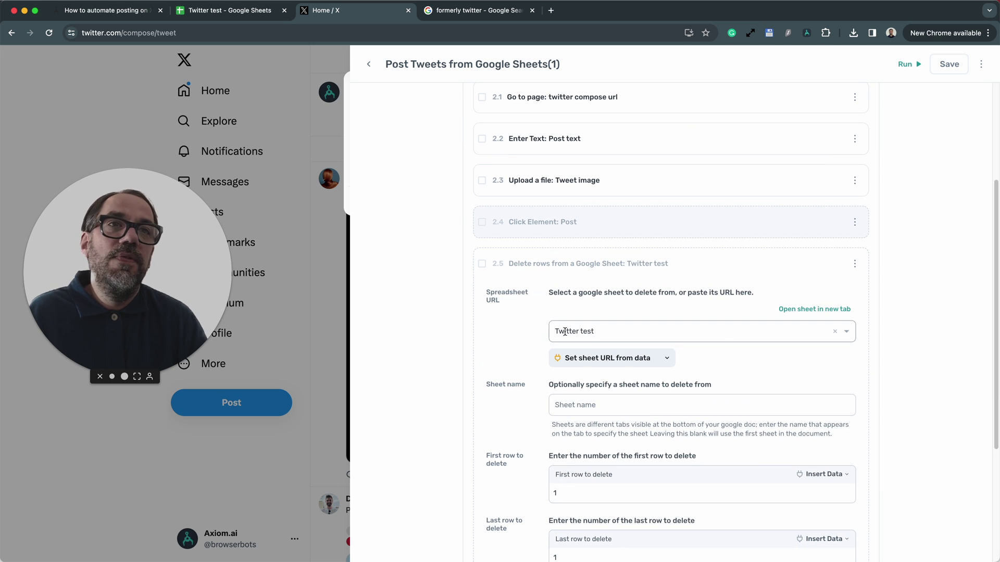
pyautogui.scroll(-3, 611, 437)
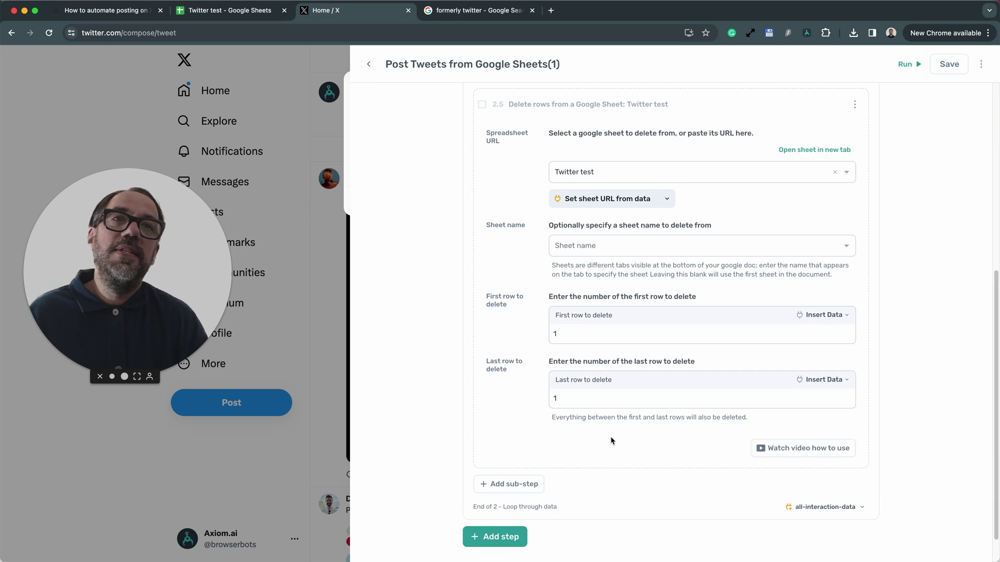
pyautogui.scroll(3, 644, 291)
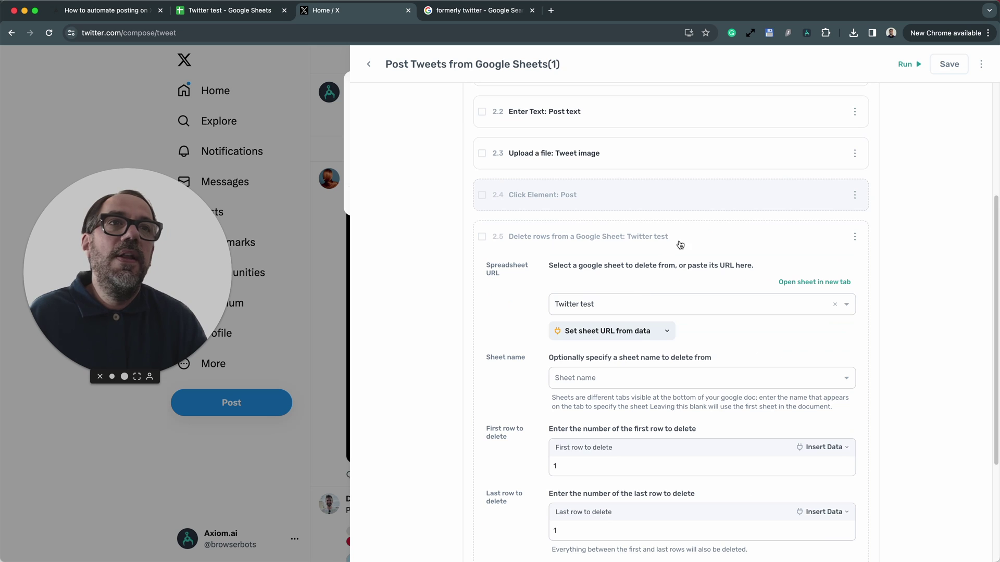
pyautogui.click(702, 239)
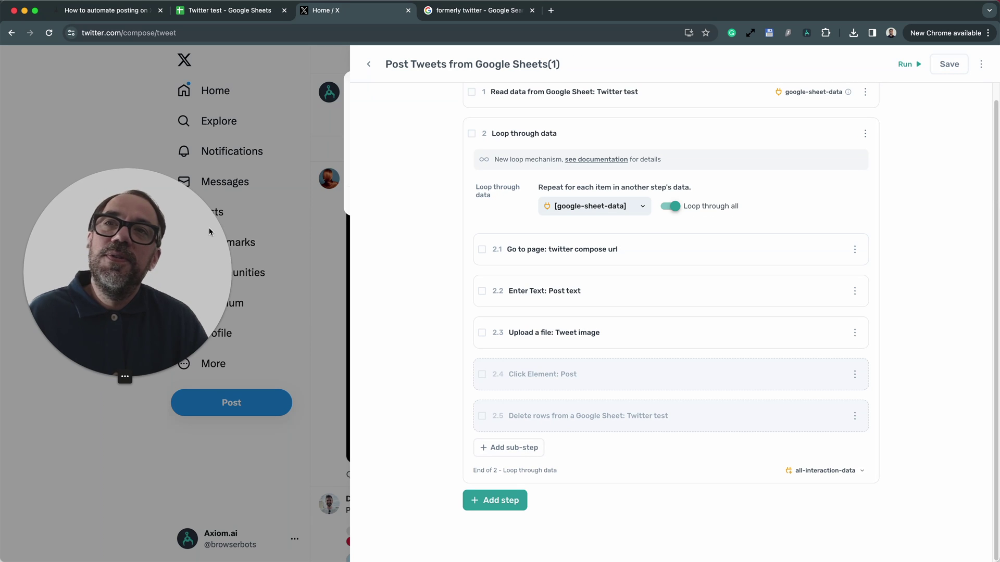